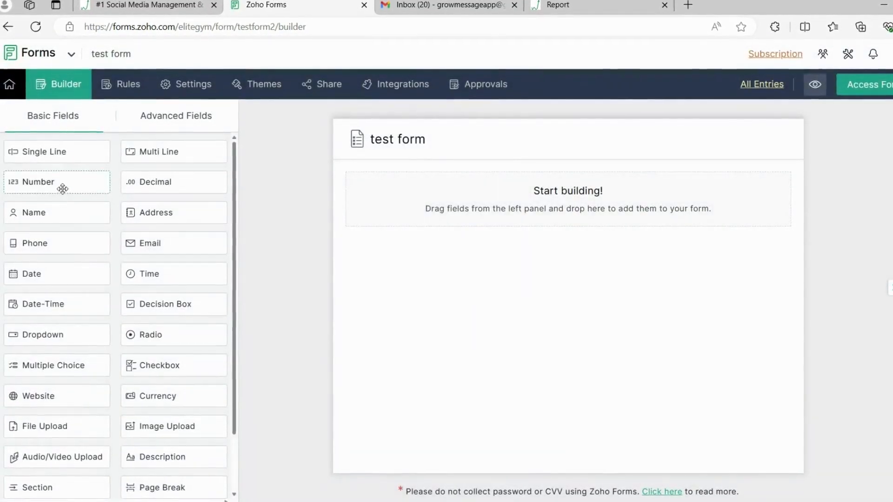
pyautogui.moveTo(48, 244); pyautogui.dragTo(558, 237)
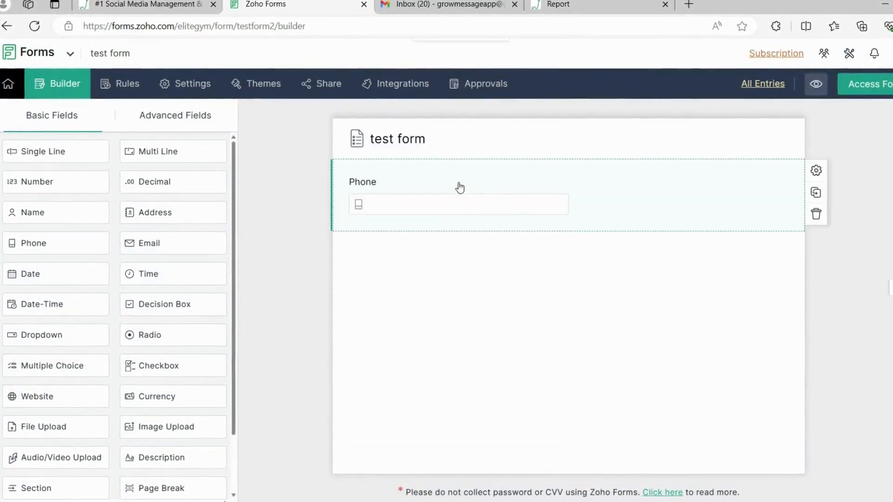
pyautogui.click(458, 185)
pyautogui.write('Whatsapp number')
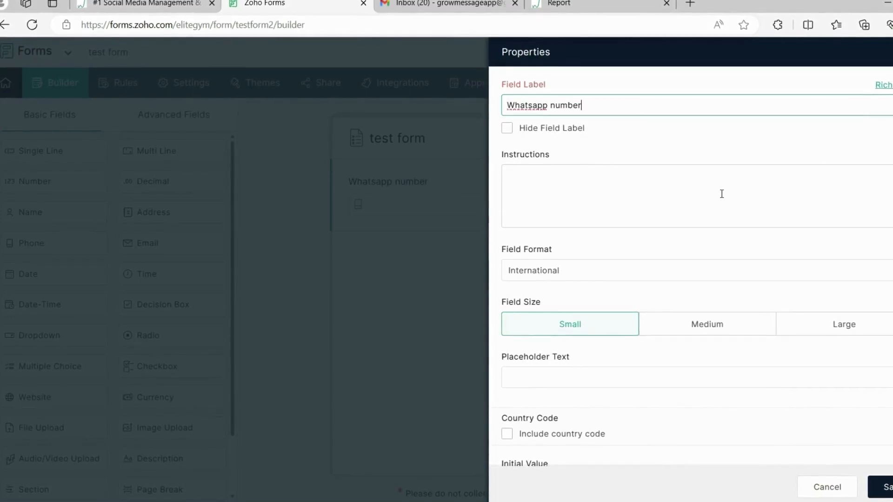
pyautogui.click(668, 208)
pyautogui.write('Add')
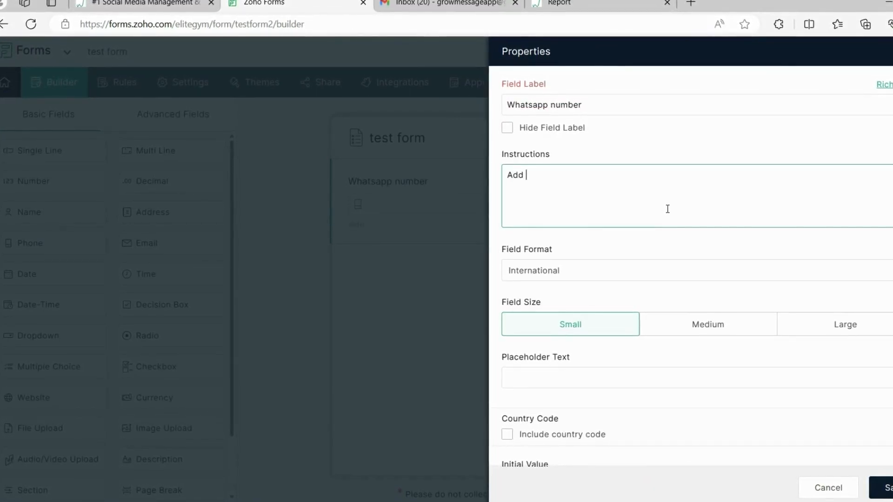
pyautogui.write(' yuo')
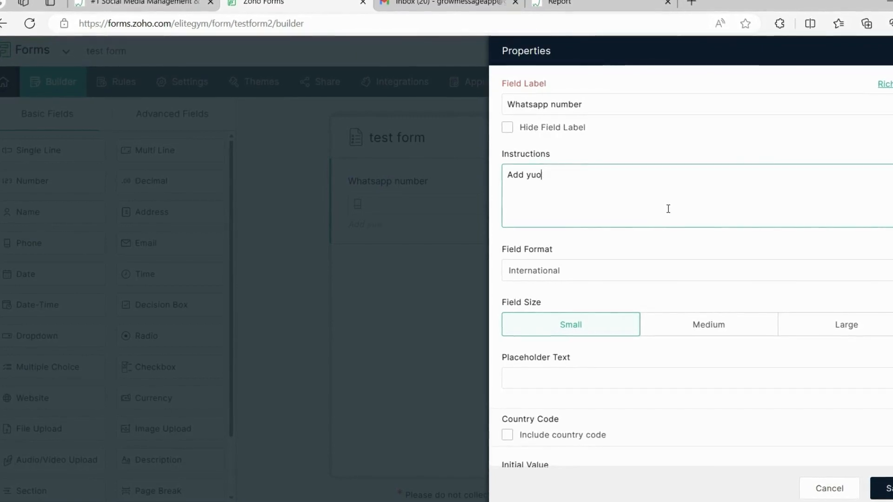
pyautogui.press('BackSpace')
pyautogui.press('BackSpace')
pyautogui.write('our')
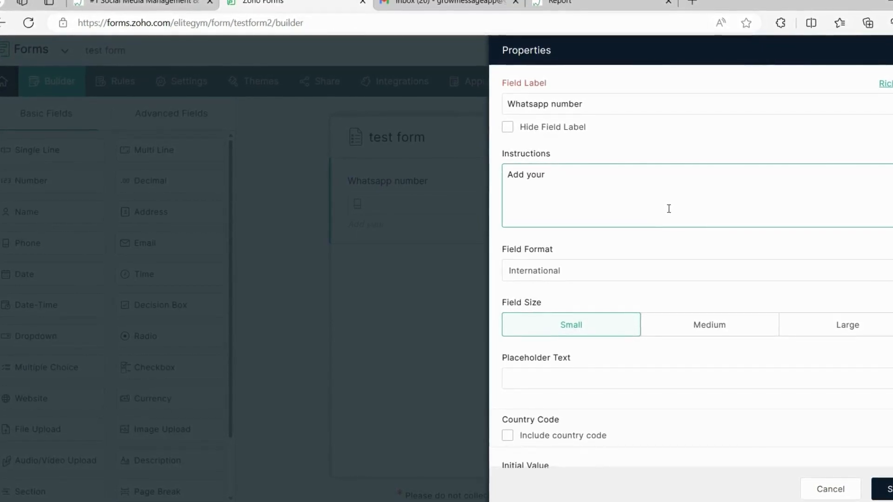
pyautogui.write(' Phone without')
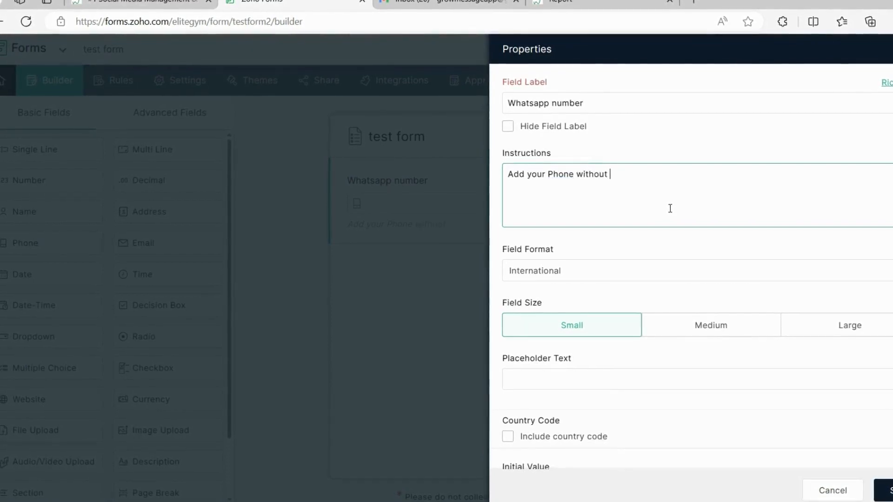
pyautogui.write(' Zer')
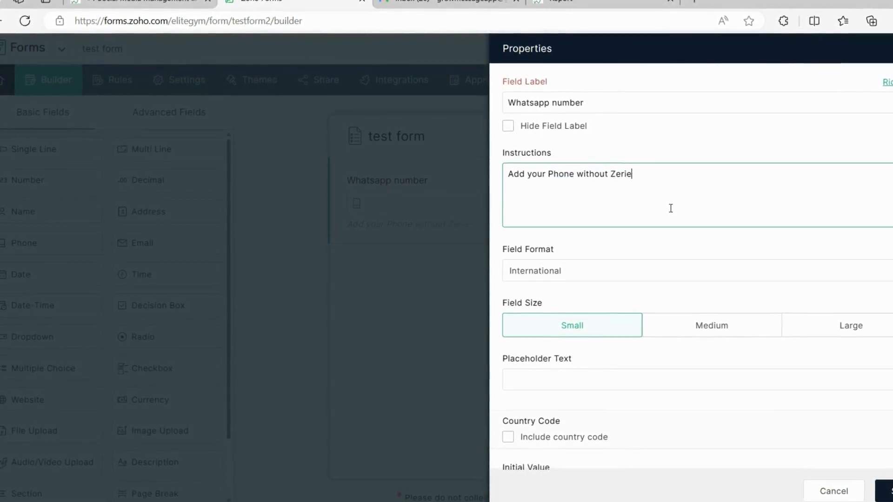
pyautogui.write('oes in')
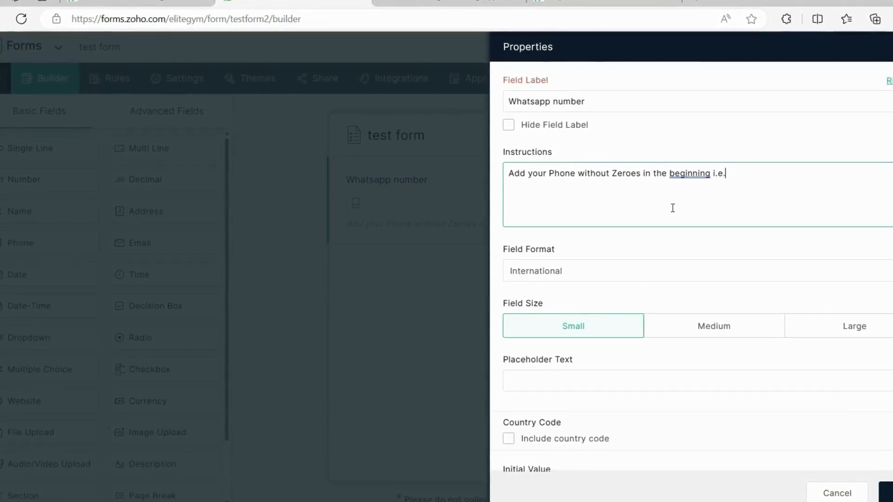
pyautogui.write(' the beginning i.e. 971')
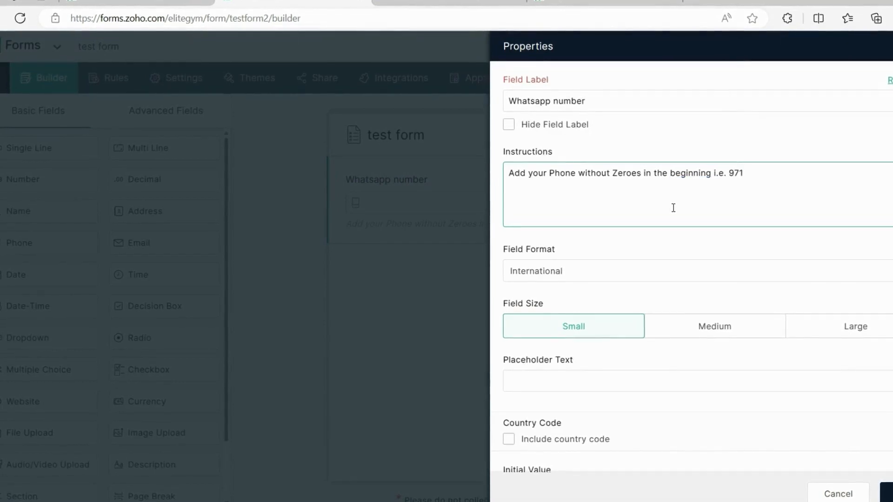
pyautogui.write('501234567')
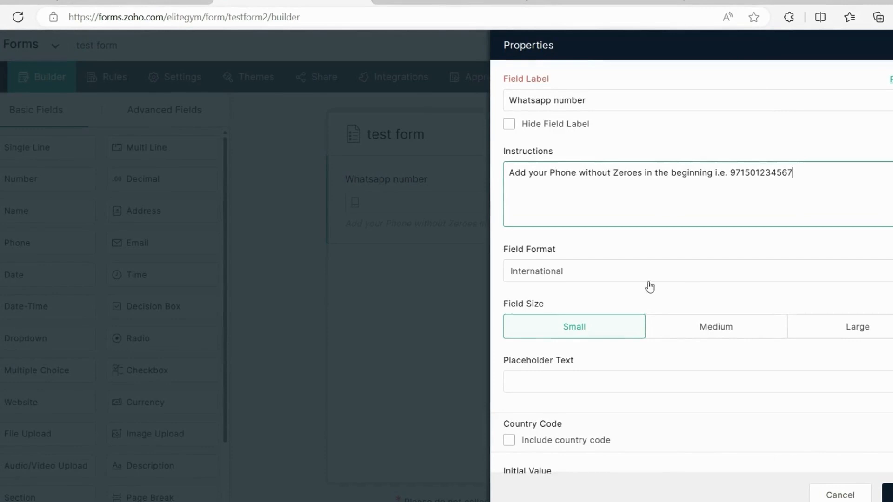
pyautogui.scroll(-1, 650, 287)
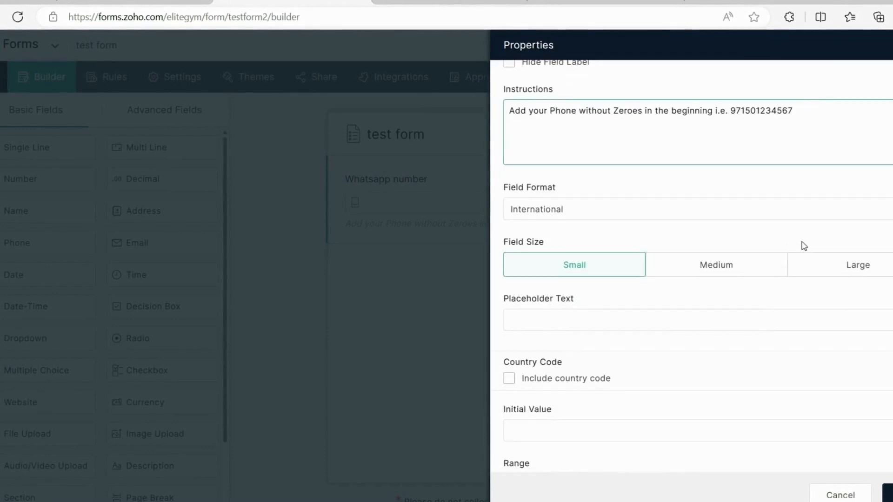
pyautogui.click(860, 265)
pyautogui.click(719, 325)
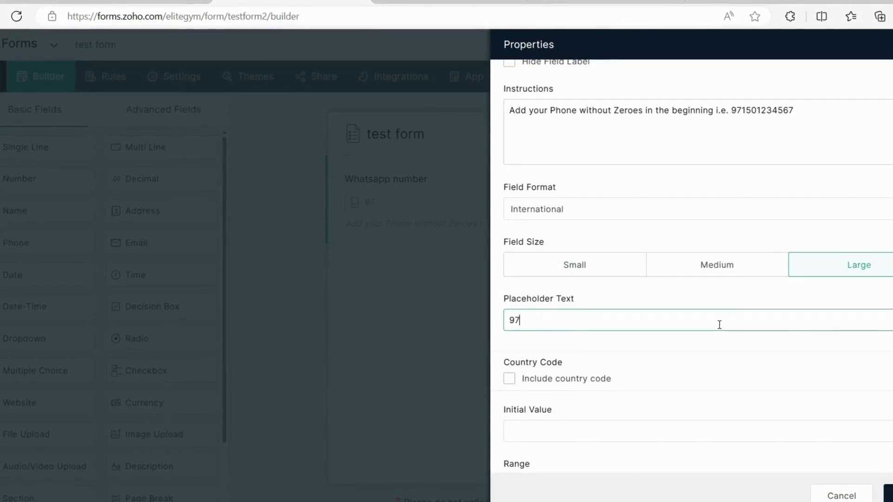
pyautogui.write('97150')
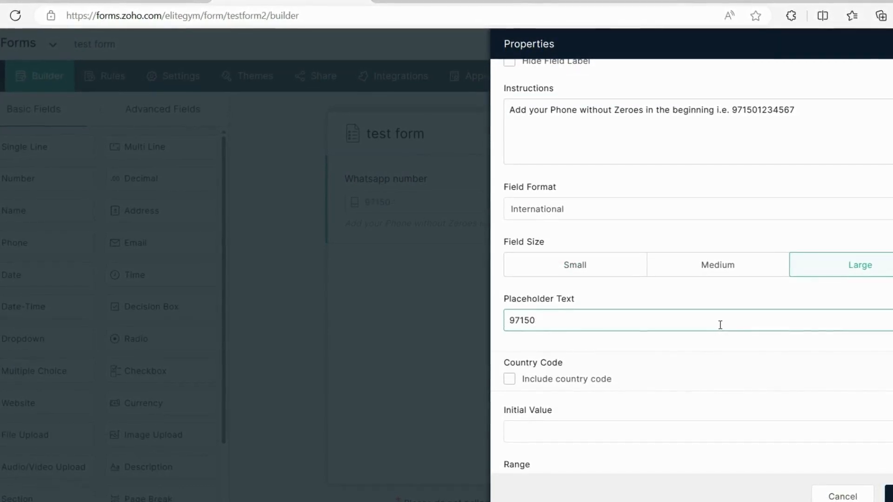
pyautogui.write('41234567')
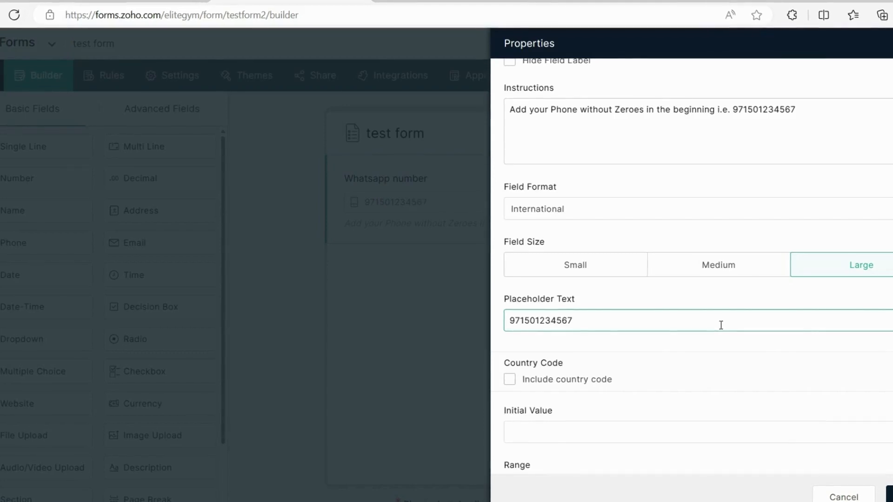
pyautogui.scroll(-5, 721, 325)
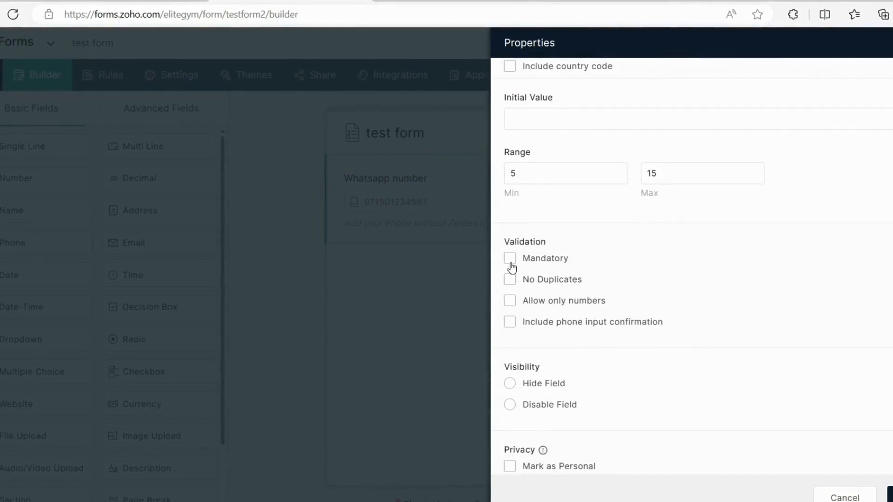
pyautogui.click(510, 259)
pyautogui.click(509, 301)
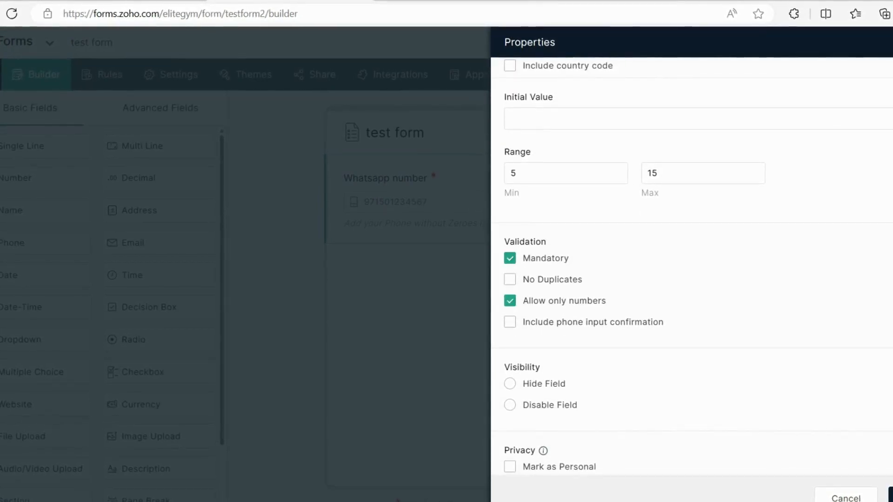
pyautogui.click(473, 293)
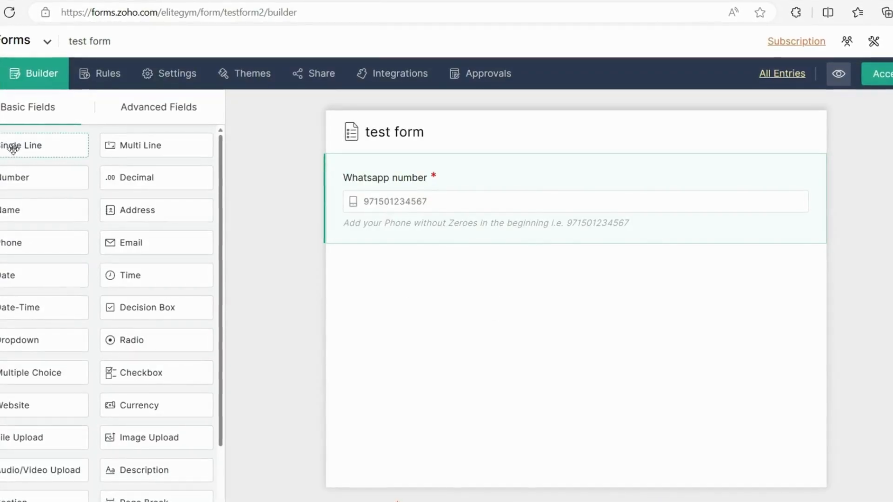
# Add a single-line field labelled 'Your Message to be sent' and hide it from respondents.
pyautogui.moveTo(14, 146); pyautogui.dragTo(464, 300)
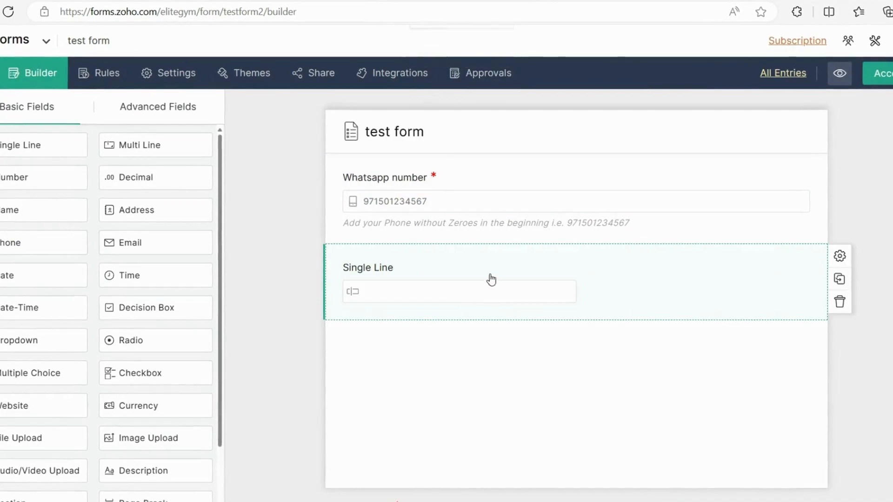
pyautogui.write('Your')
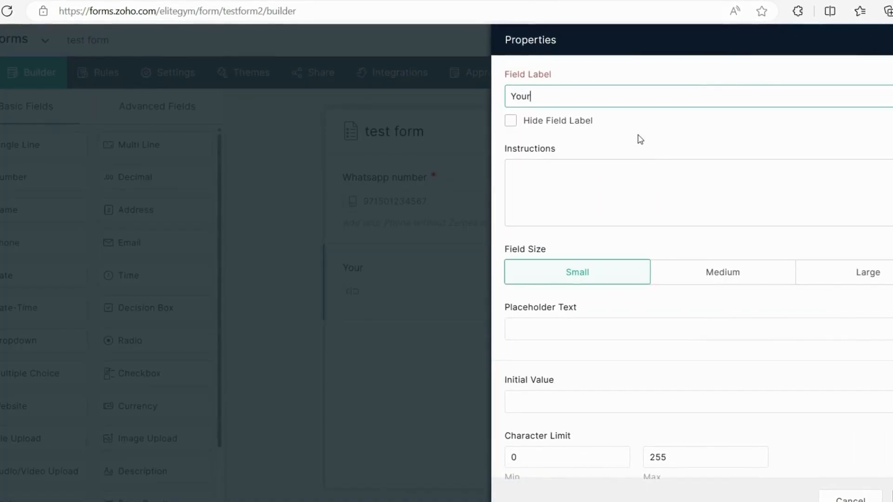
pyautogui.write(' Message')
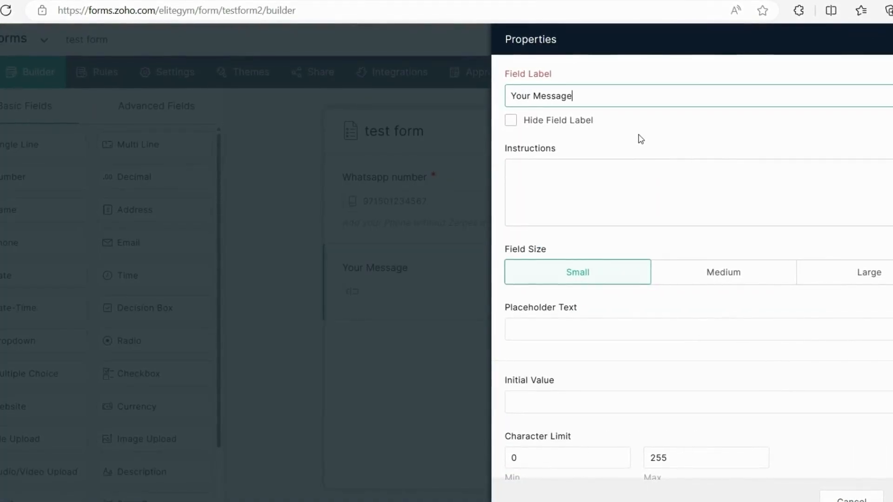
pyautogui.write(' to be sent')
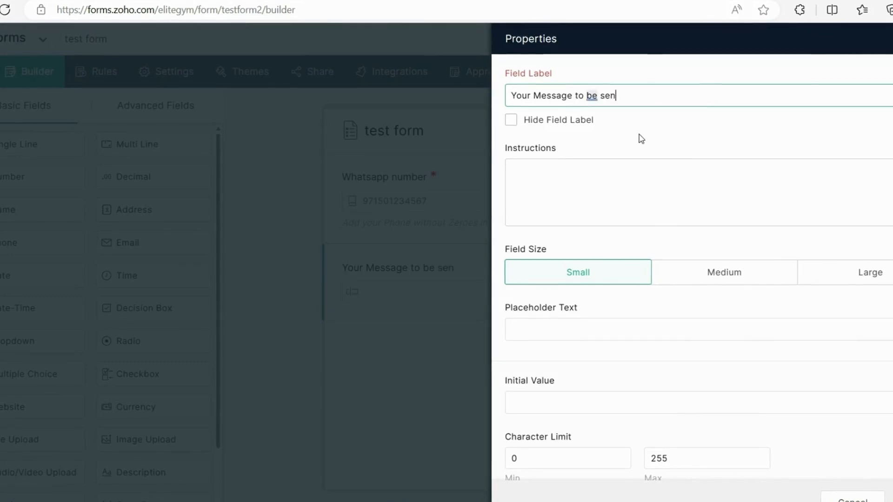
pyautogui.click(633, 157)
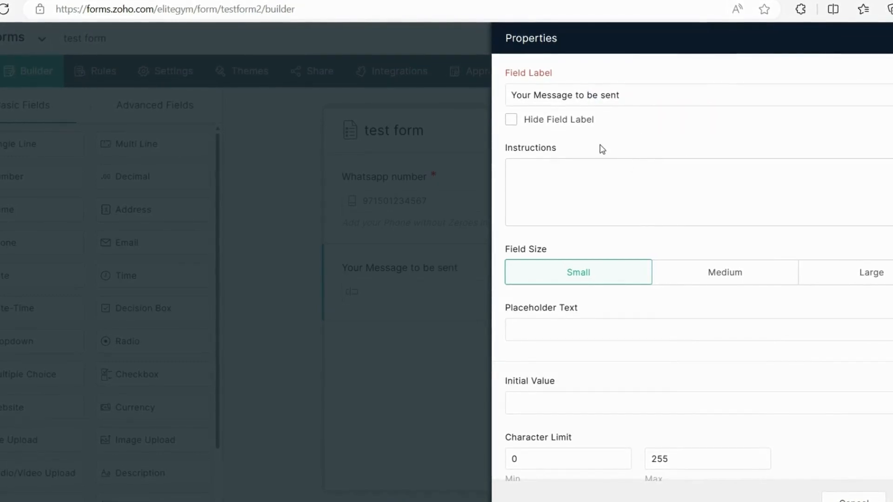
pyautogui.click(511, 120)
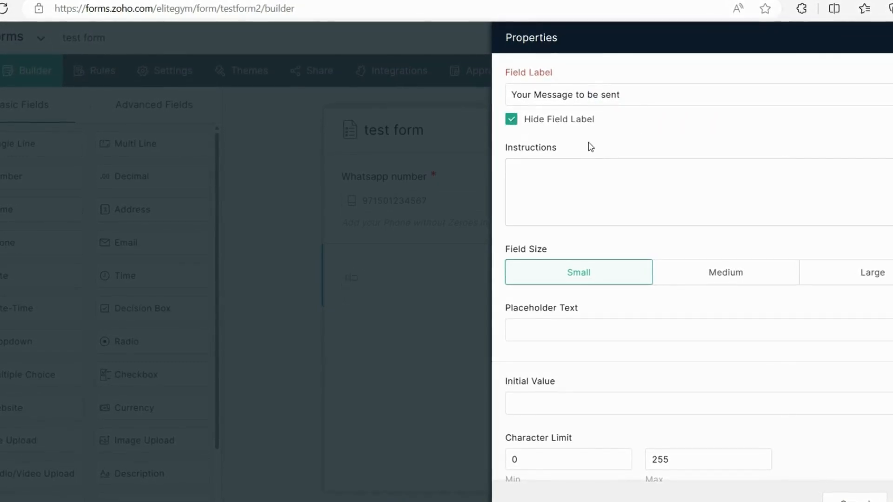
pyautogui.click(589, 120)
pyautogui.scroll(-6, 564, 201)
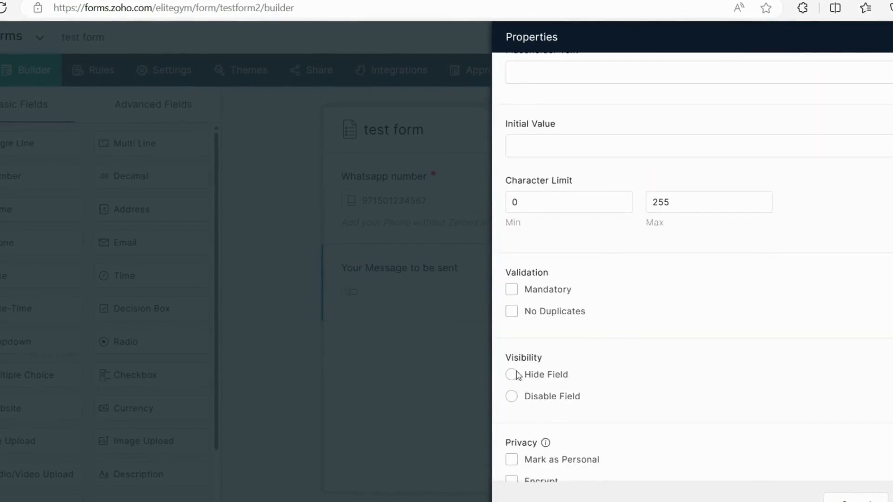
pyautogui.click(511, 375)
pyautogui.scroll(5, 637, 416)
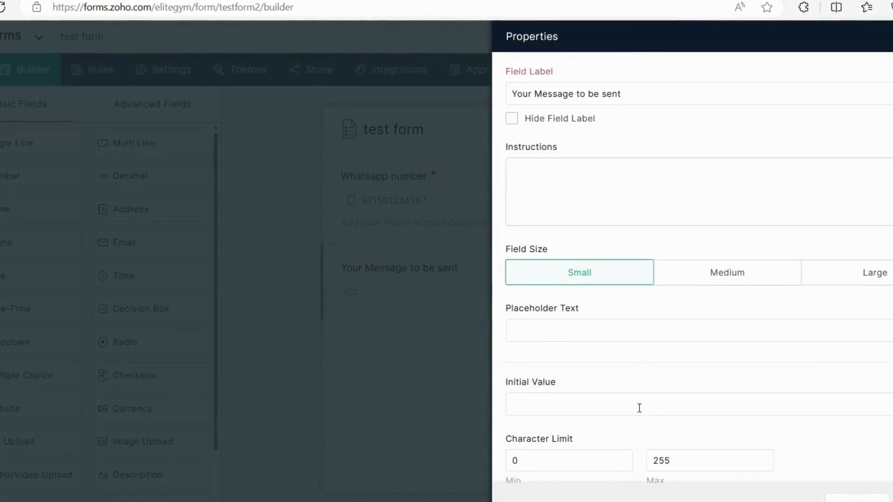
pyautogui.scroll(-3, 603, 253)
# Preset its value to 'Hello welcome to Growmessage.', make it Large, and save.
pyautogui.click(550, 272)
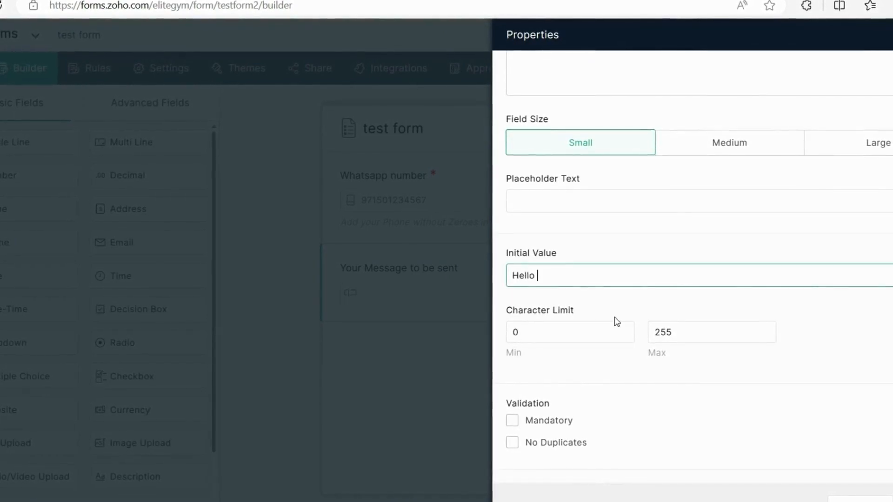
pyautogui.write('Hello welcome to our busines')
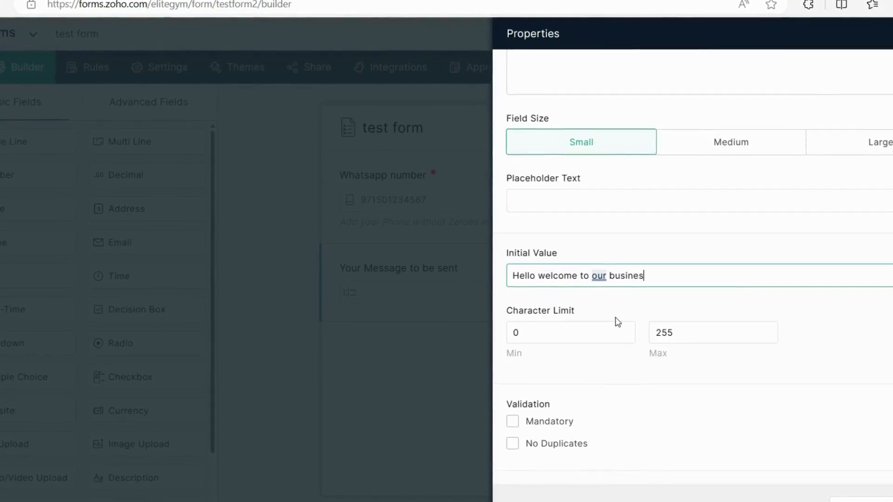
pyautogui.press('BackSpace')
pyautogui.press('BackSpace')
pyautogui.press('BackSpace')
pyautogui.press('BackSpace')
pyautogui.press('BackSpace')
pyautogui.press('BackSpace')
pyautogui.press('BackSpace')
pyautogui.press('BackSpace')
pyautogui.press('BackSpace')
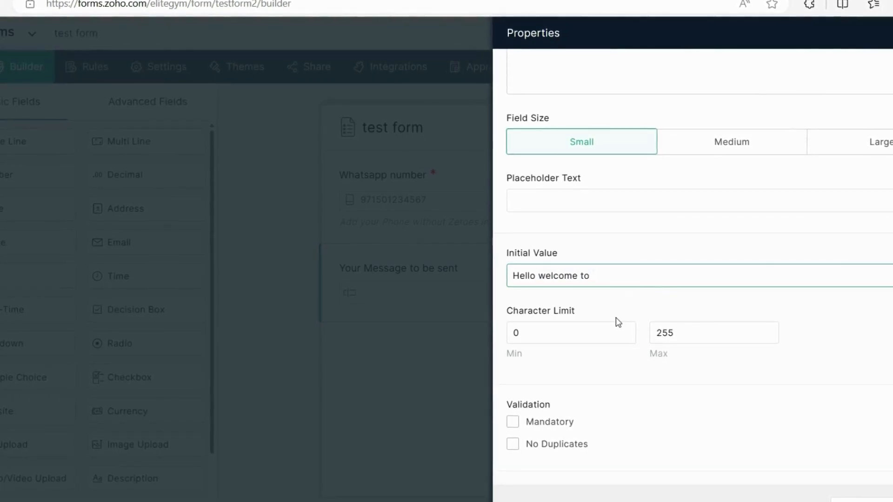
pyautogui.write('Growmessage.')
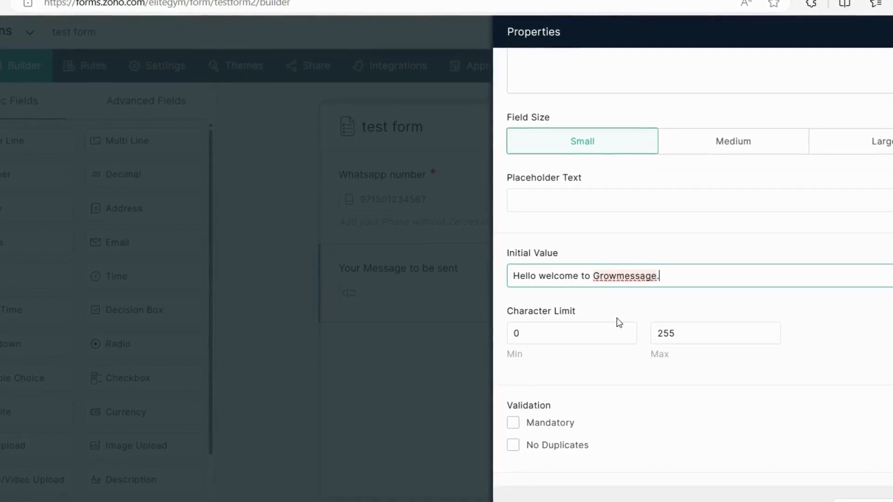
pyautogui.scroll(3, 771, 323)
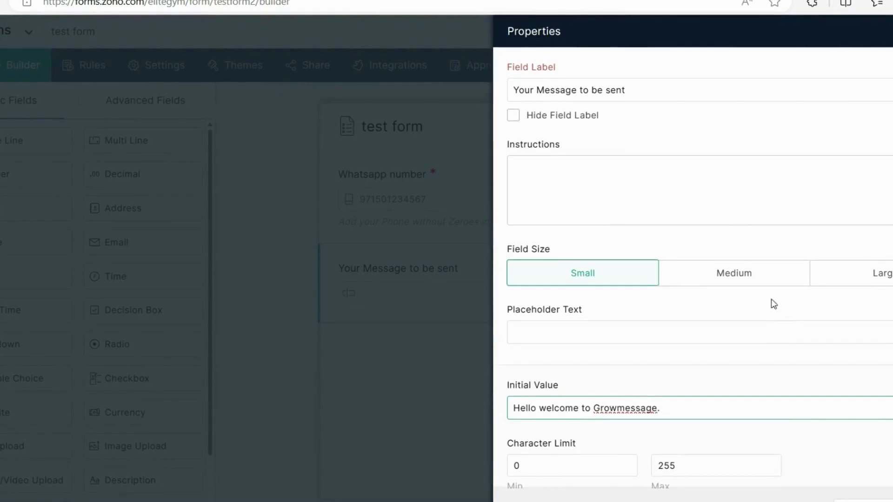
pyautogui.click(878, 290)
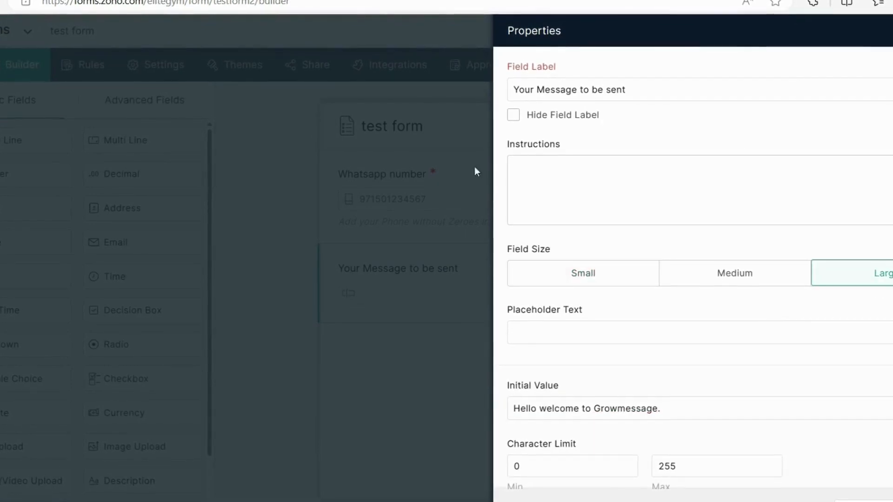
pyautogui.scroll(-3, 702, 279)
pyautogui.scroll(-3, 715, 282)
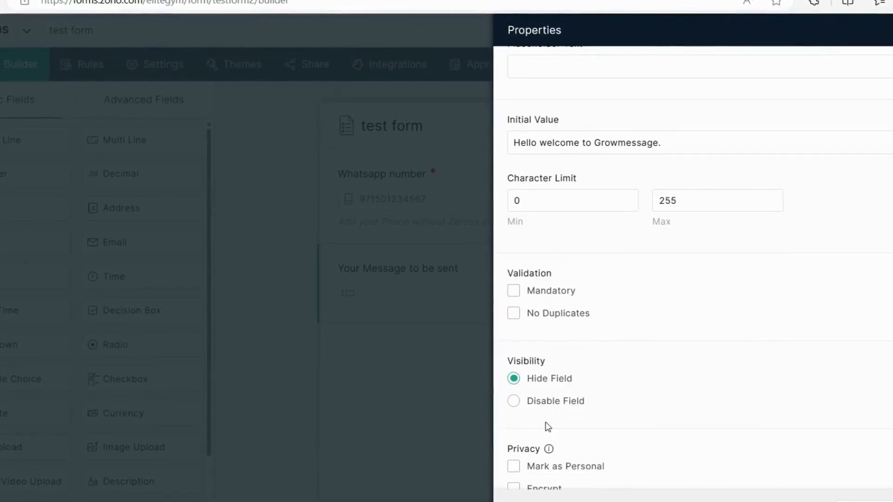
pyautogui.scroll(-4, 866, 435)
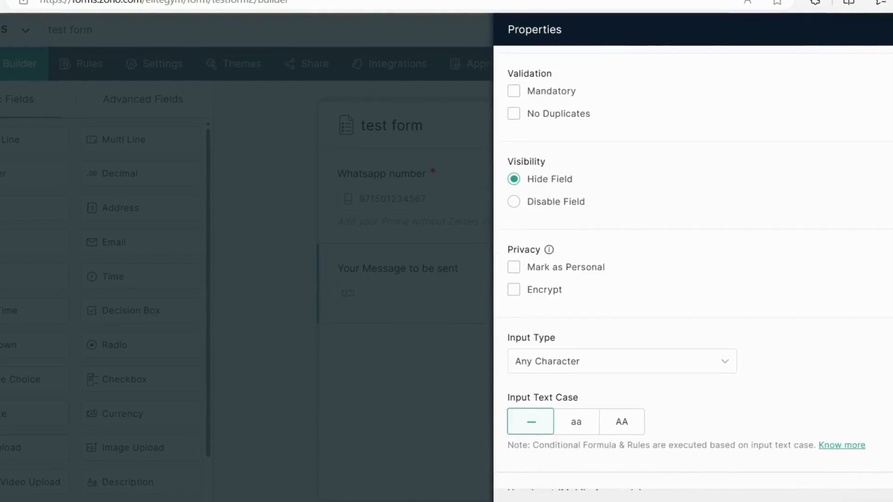
pyautogui.click(394, 342)
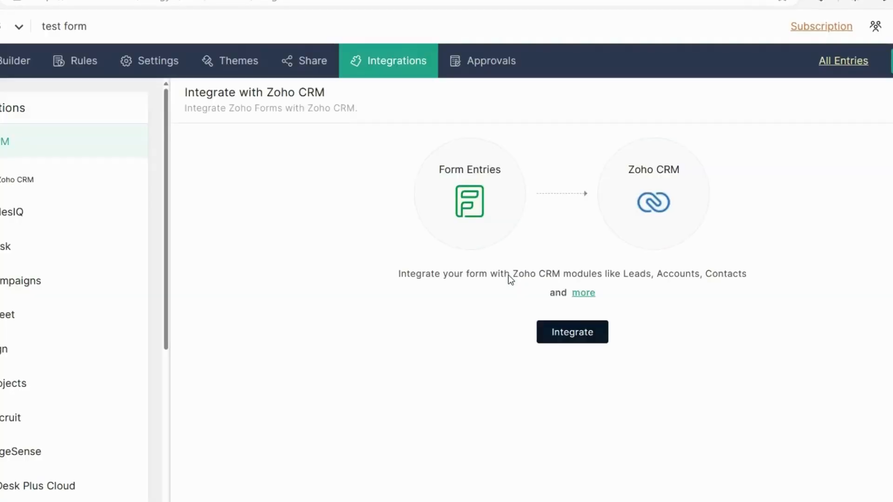
# Scroll the integrations list and choose Webhooks.
pyautogui.scroll(-6, 139, 307)
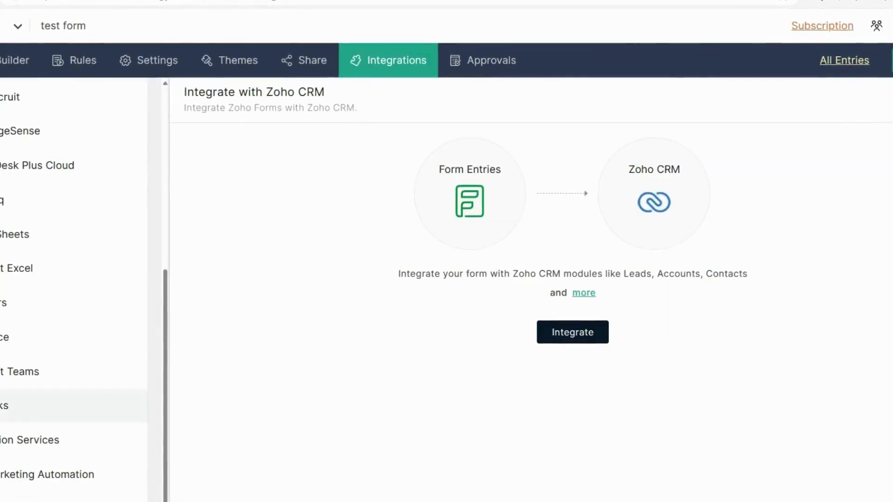
pyautogui.click(11, 408)
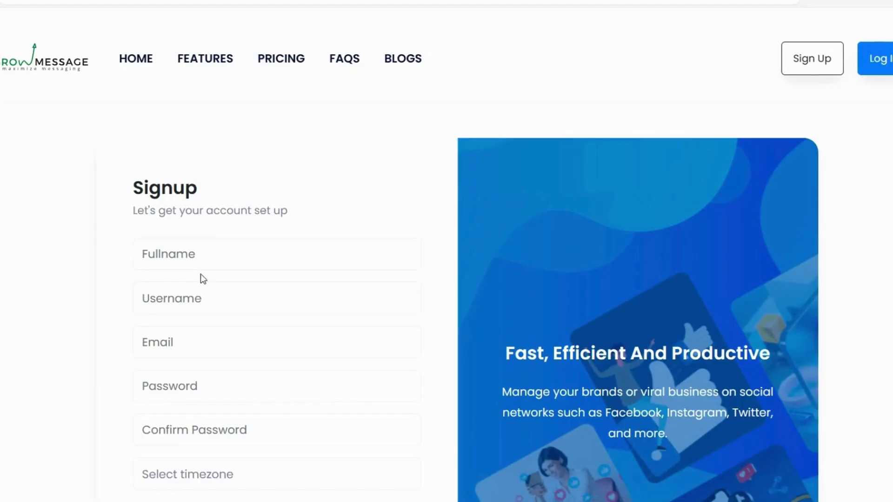
# Enter the full name, username, e-mail address and password in the GrowMessage signup form.
pyautogui.click(209, 254)
pyautogui.write('grow')
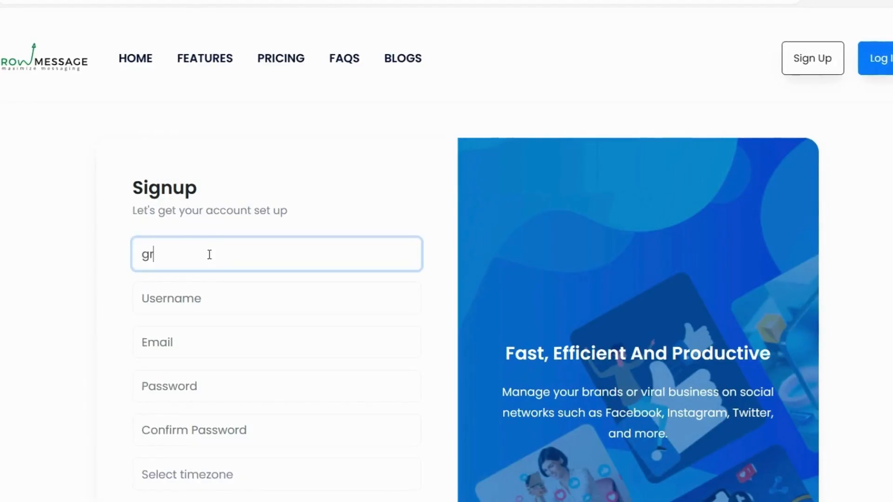
pyautogui.write('messa')
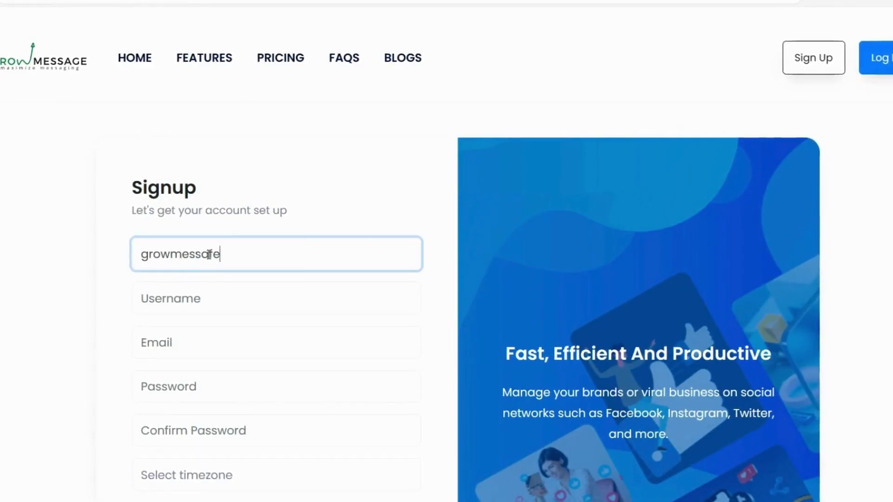
pyautogui.write('ge')
pyautogui.press('Tab')
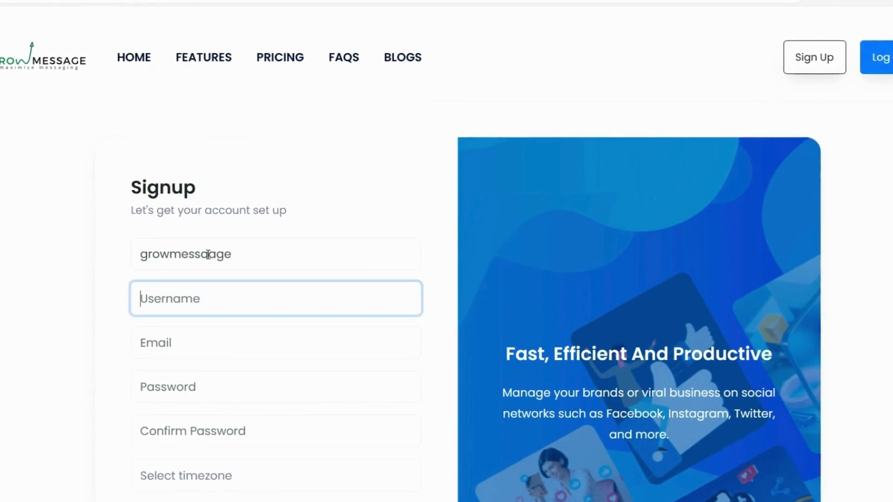
pyautogui.write('grom')
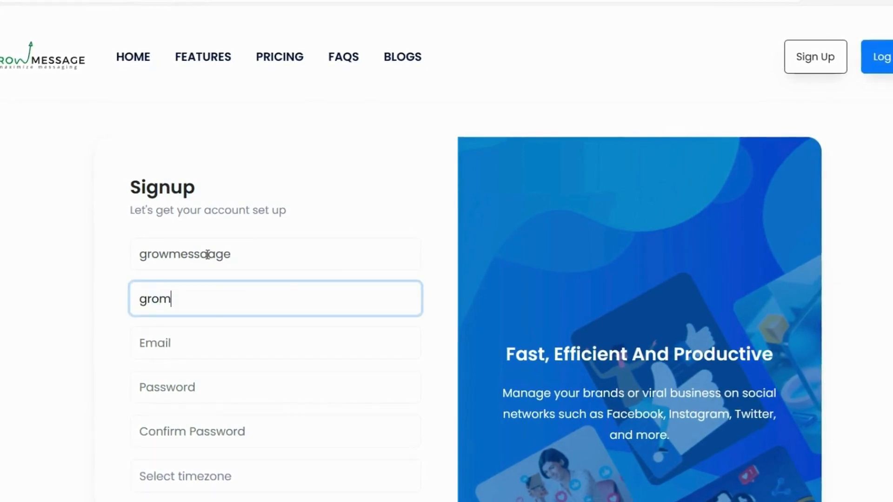
pyautogui.press('BackSpace')
pyautogui.write('wmessage')
pyautogui.press('Tab')
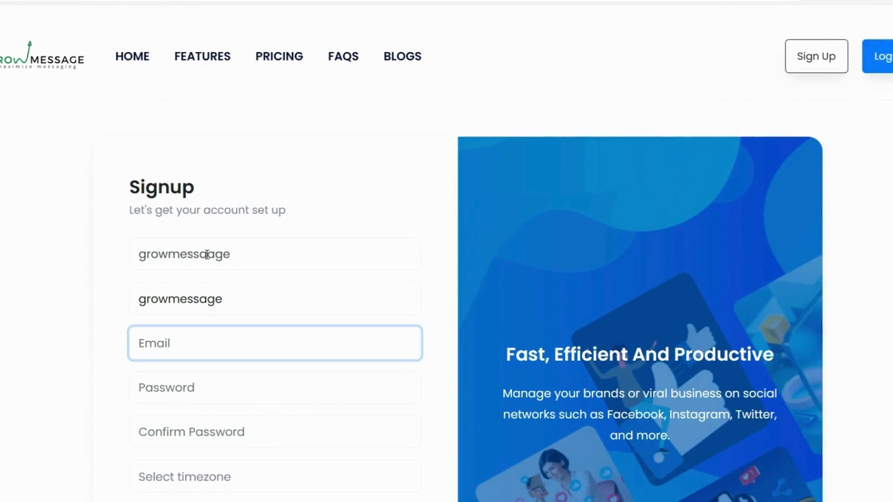
pyautogui.write('g')
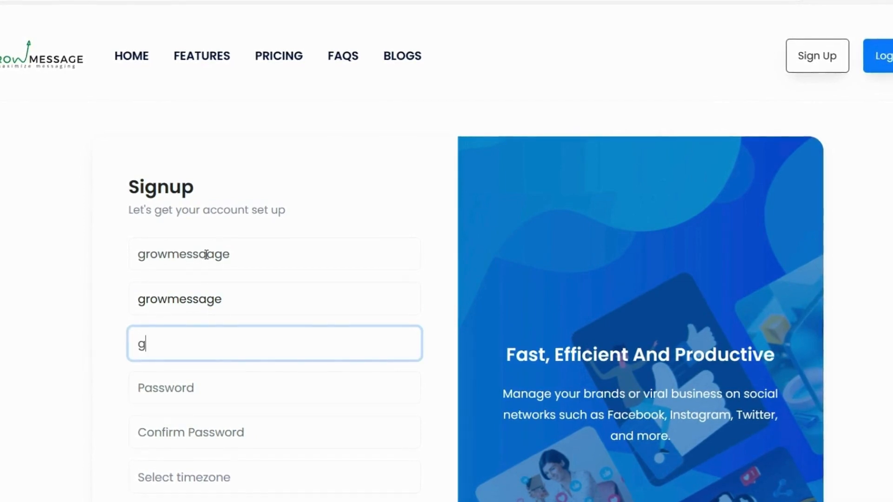
pyautogui.write('romw')
pyautogui.press('BackSpace')
pyautogui.write('wme')
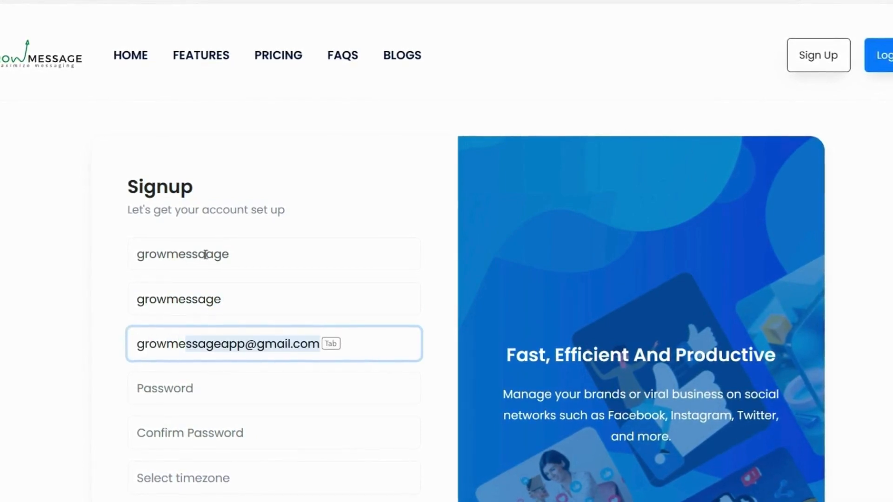
pyautogui.press('Tab')
pyautogui.write('••••')
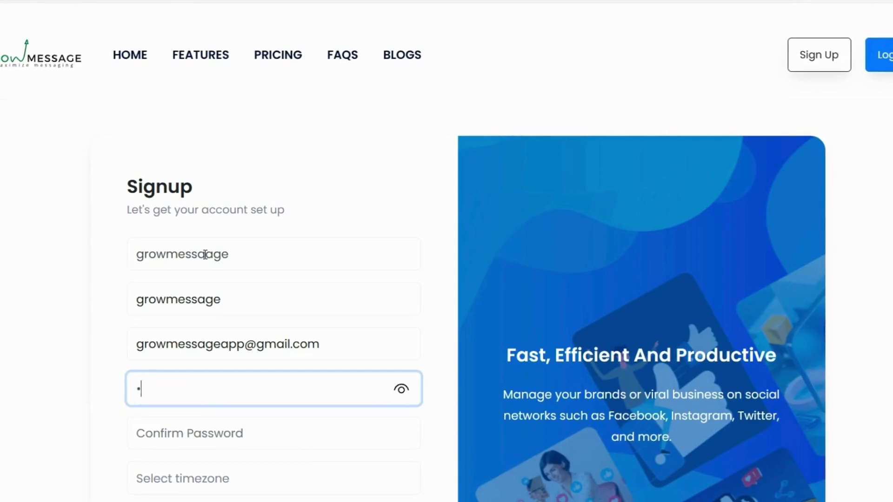
pyautogui.write('•••••••')
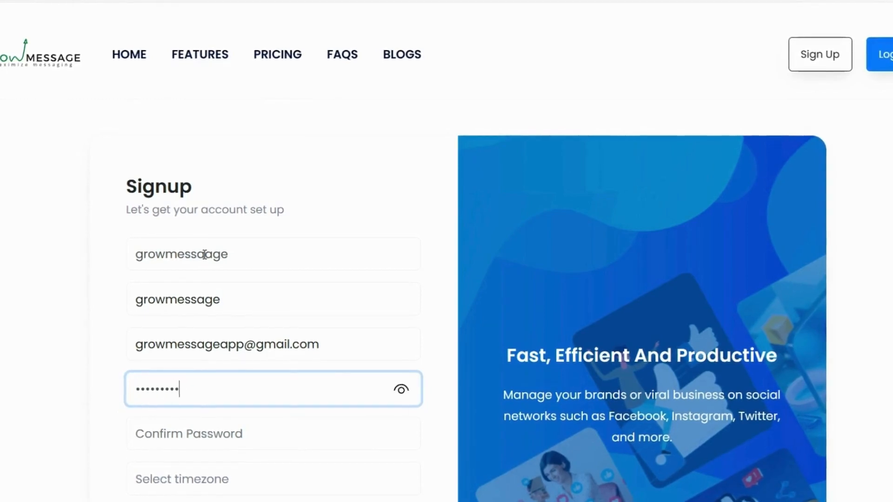
# Confirm the password, keep the Asia/Dubai timezone, accept the terms and submit.
pyautogui.press('Tab')
pyautogui.write('•••••')
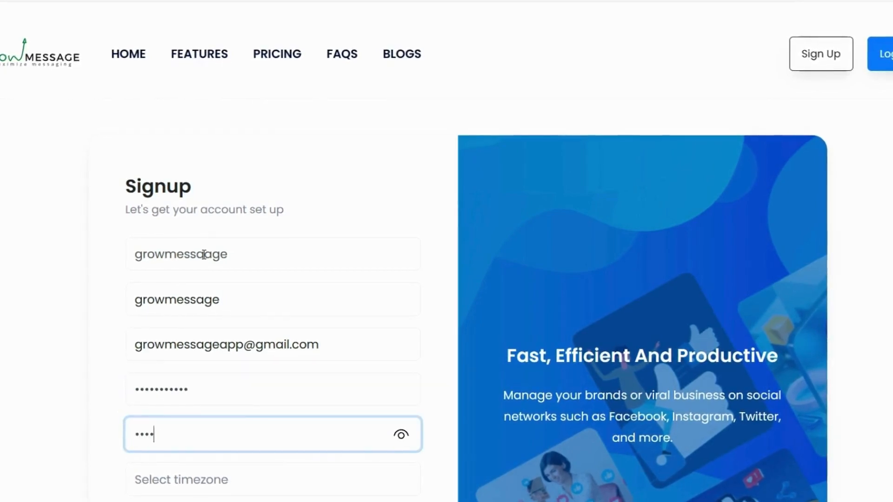
pyautogui.write('••')
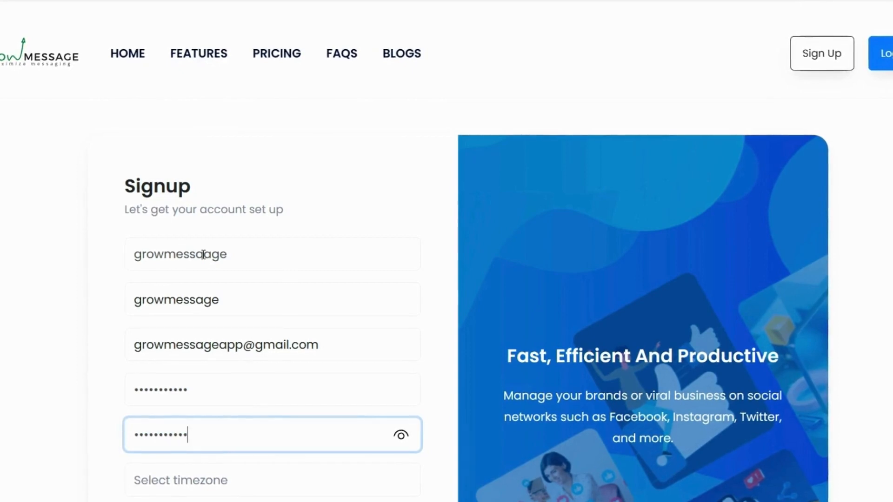
pyautogui.press('Tab')
pyautogui.scroll(-5, 260, 270)
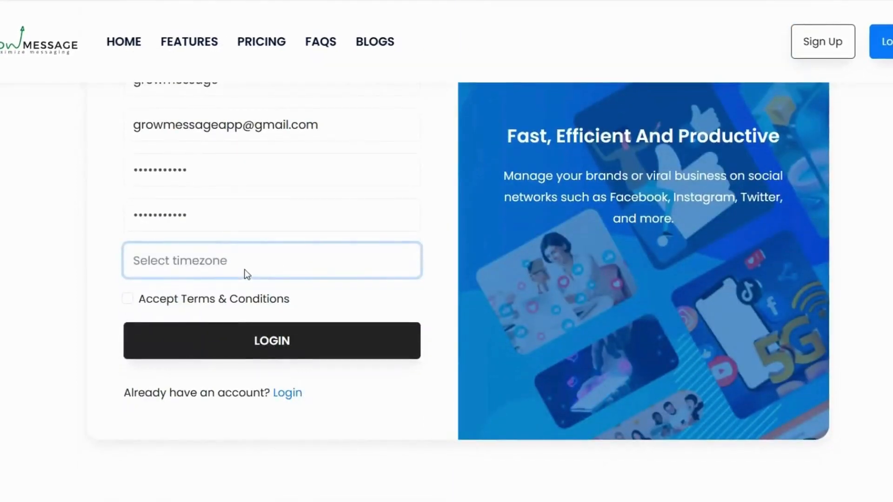
pyautogui.scroll(5, 256, 322)
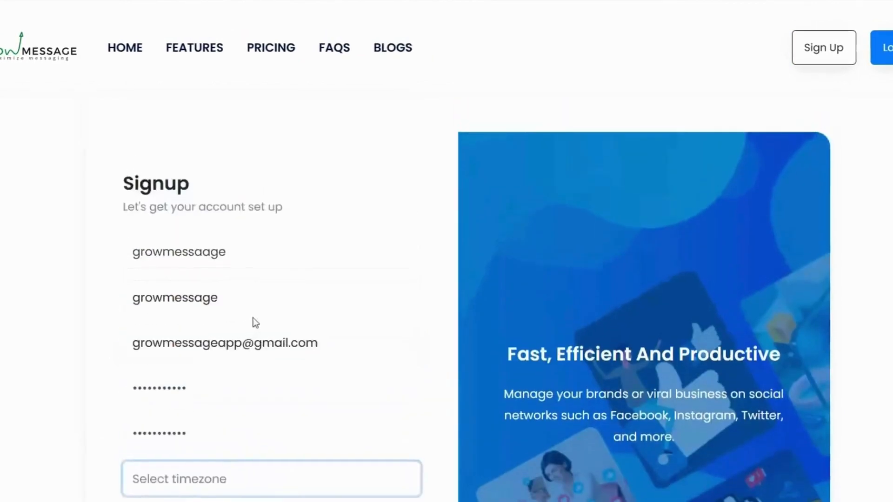
pyautogui.scroll(-5, 255, 322)
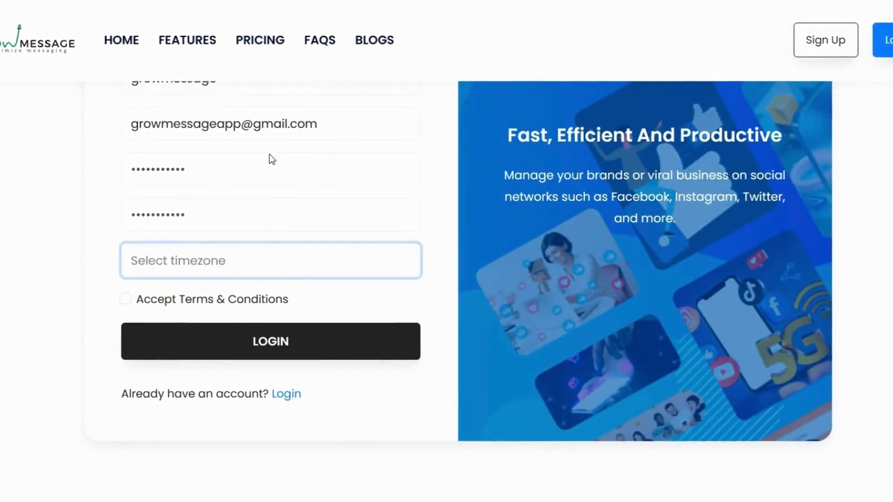
pyautogui.click(124, 298)
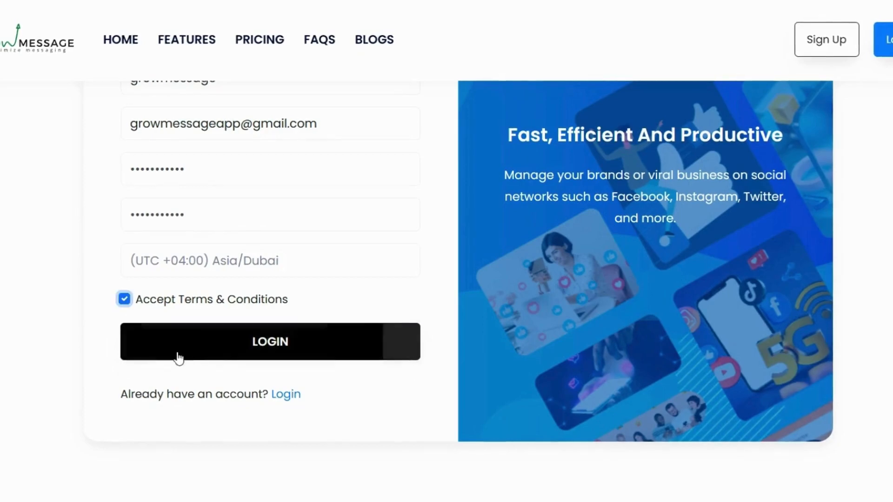
pyautogui.click(279, 352)
pyautogui.scroll(2, 285, 402)
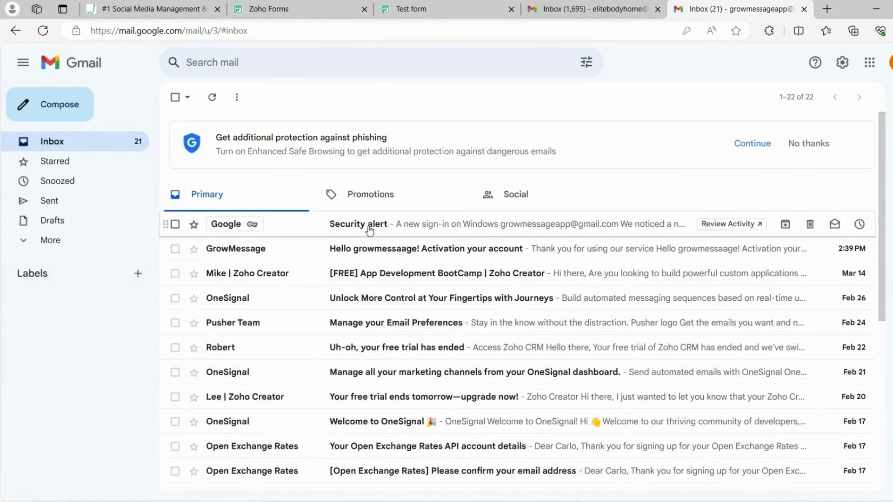
# Open the GrowMessage activation e-mail and follow its activation link.
pyautogui.click(427, 255)
pyautogui.scroll(-6, 426, 255)
pyautogui.scroll(1, 450, 274)
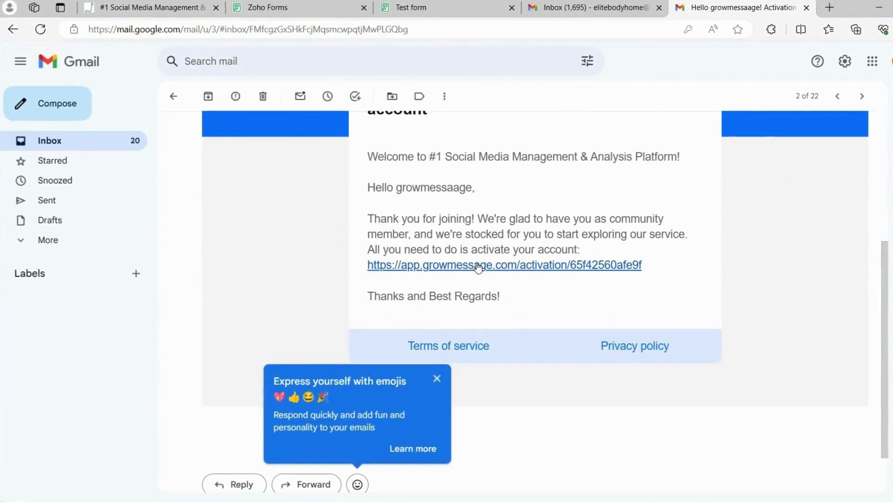
pyautogui.click(478, 266)
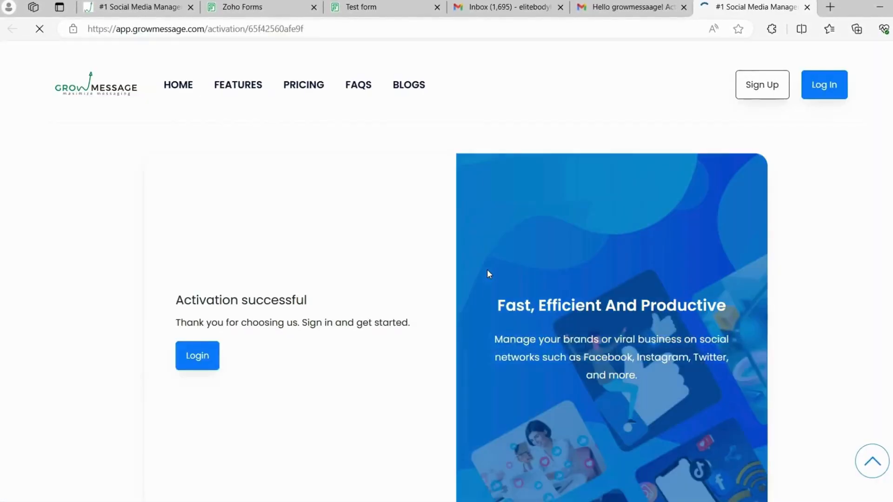
# Log in to the newly activated GrowMessage account and open its WhatsApp account section.
pyautogui.click(188, 370)
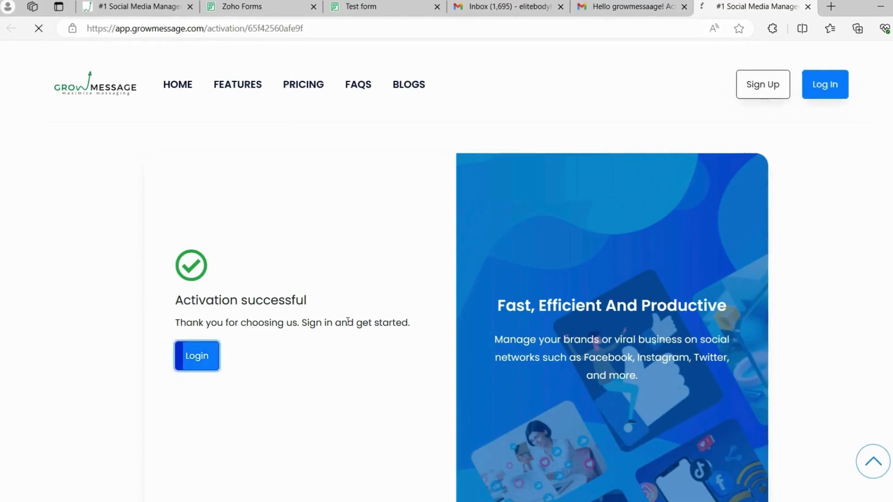
pyautogui.click(275, 403)
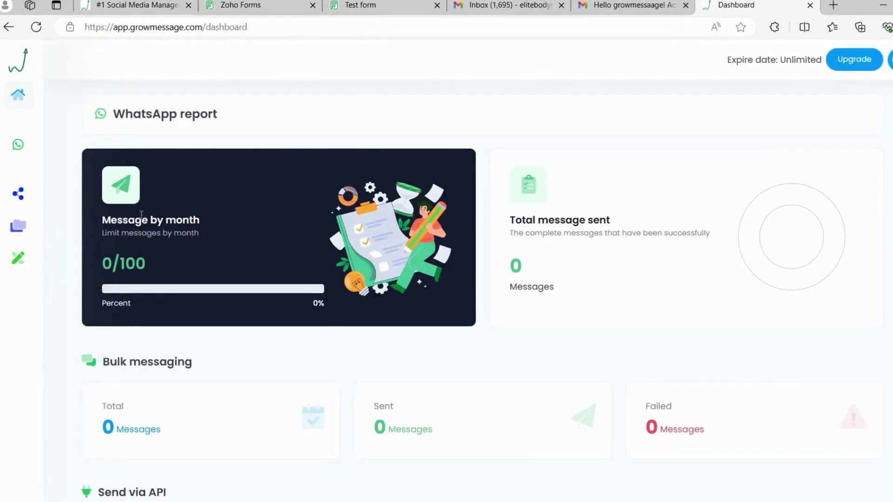
pyautogui.click(38, 145)
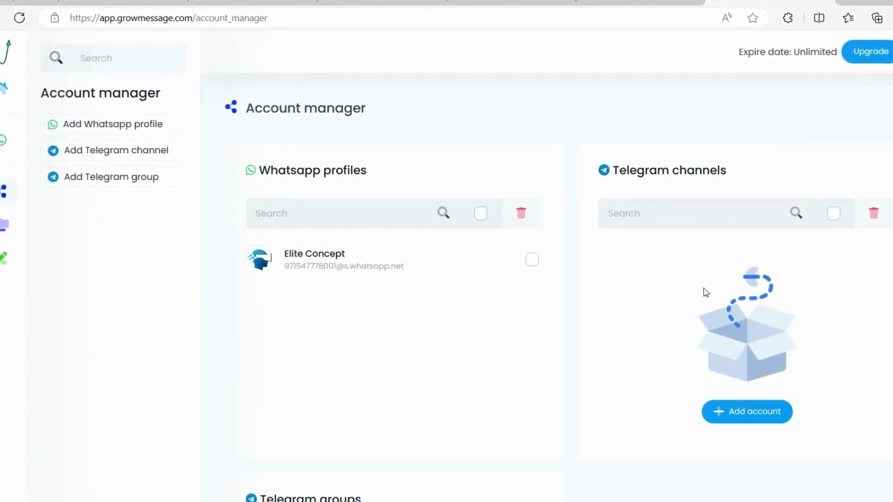
# Open the WhatsApp API documentation and select the Elite Concept account.
pyautogui.click(3, 149)
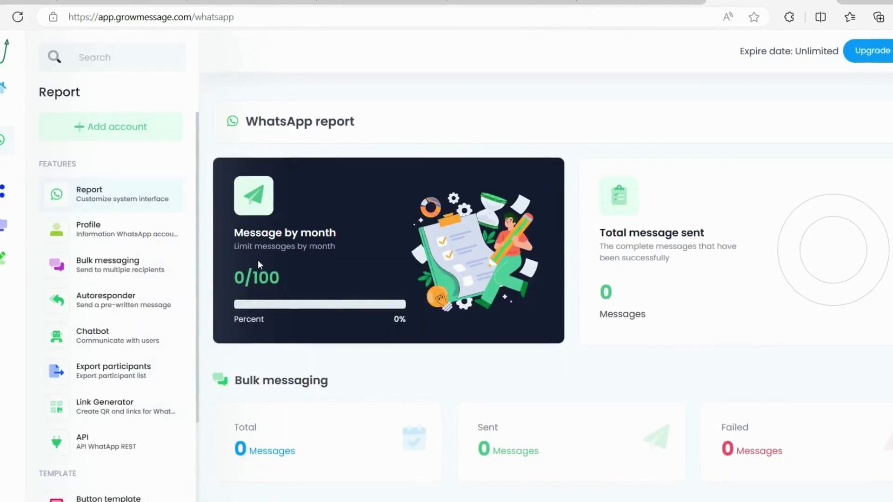
pyautogui.scroll(-2, 135, 319)
pyautogui.click(117, 333)
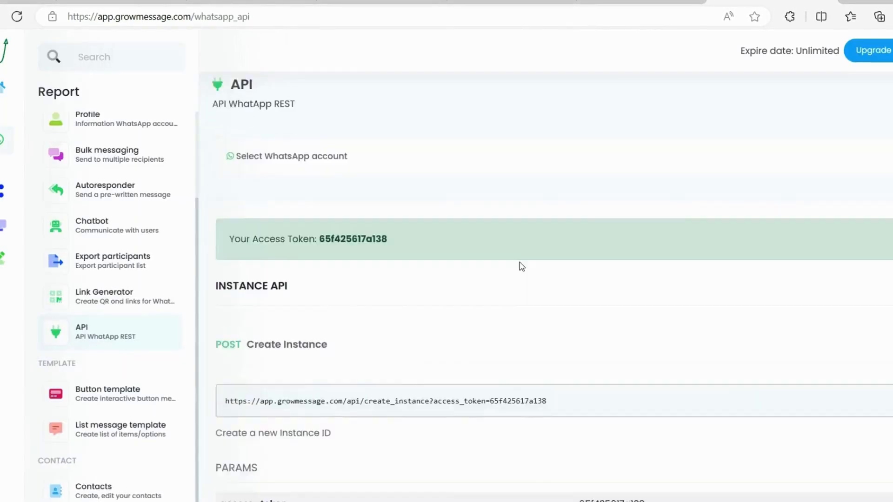
pyautogui.scroll(-10, 521, 265)
pyautogui.scroll(10, 522, 266)
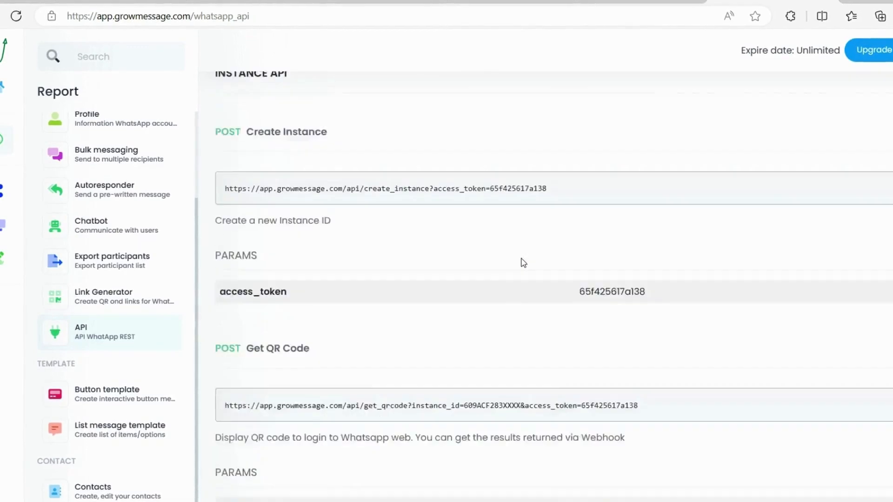
pyautogui.click(435, 202)
pyautogui.click(283, 256)
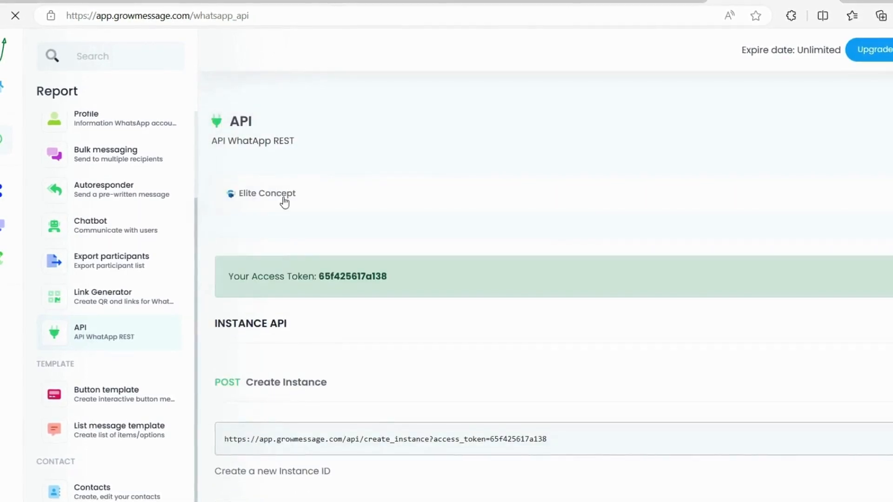
# Scroll to Send Text and highlight its first resource URL.
pyautogui.scroll(-9, 326, 251)
pyautogui.scroll(-15, 336, 256)
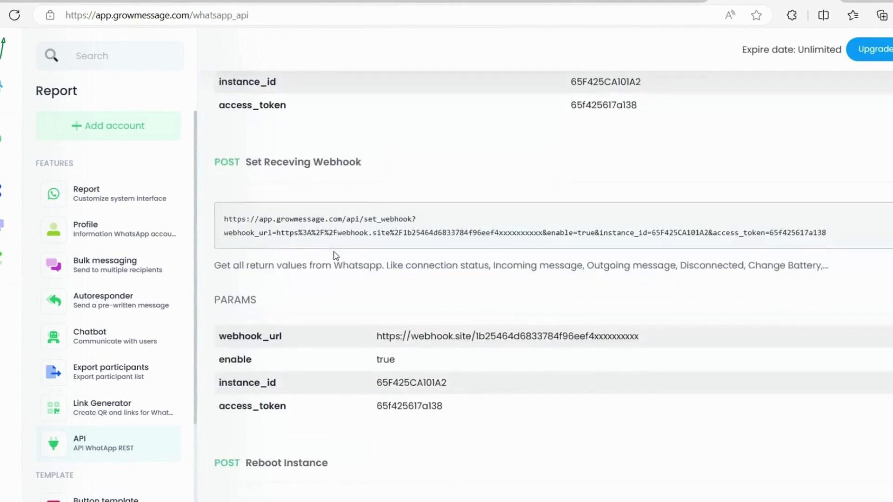
pyautogui.scroll(-9, 335, 256)
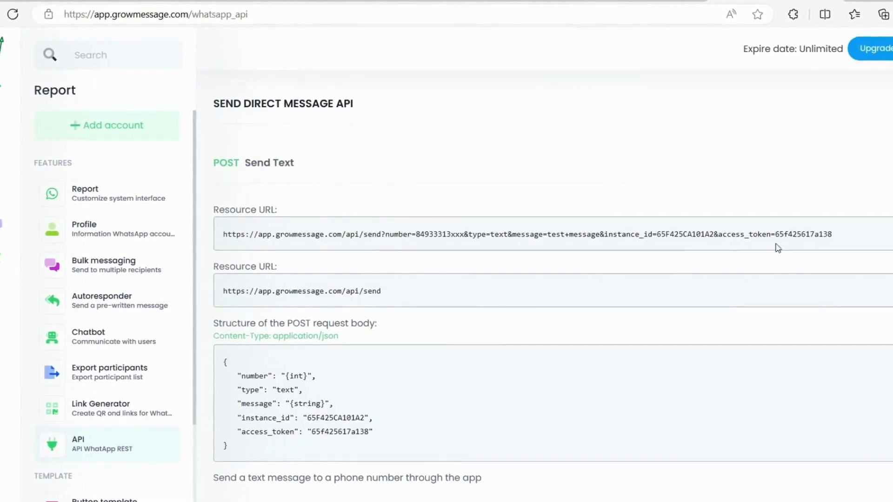
pyautogui.moveTo(857, 237); pyautogui.dragTo(245, 243)
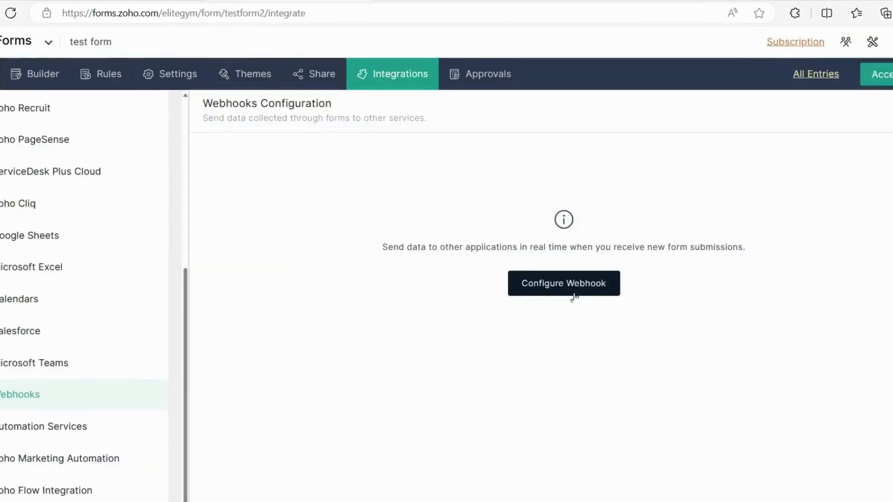
pyautogui.click(570, 288)
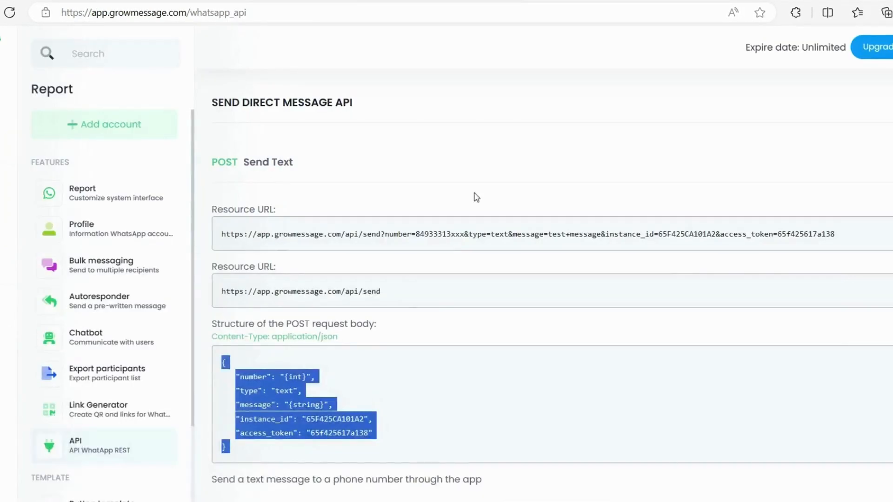
pyautogui.click(408, 233)
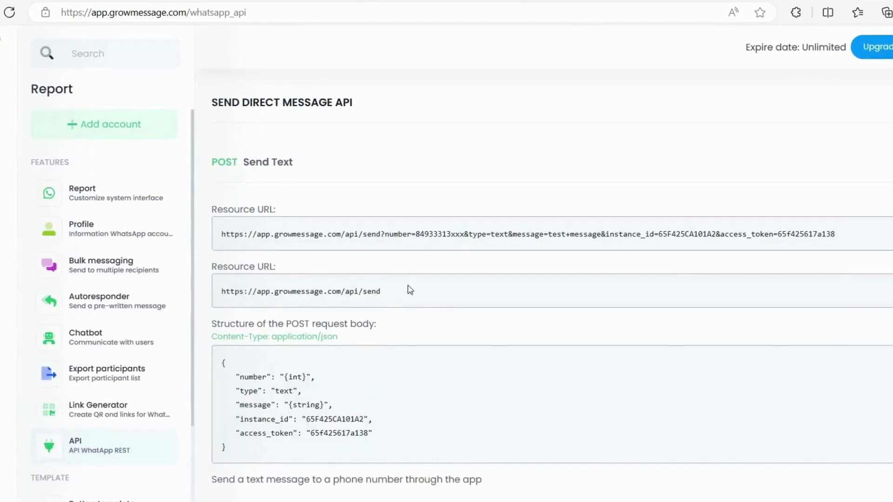
pyautogui.moveTo(222, 291); pyautogui.dragTo(409, 295)
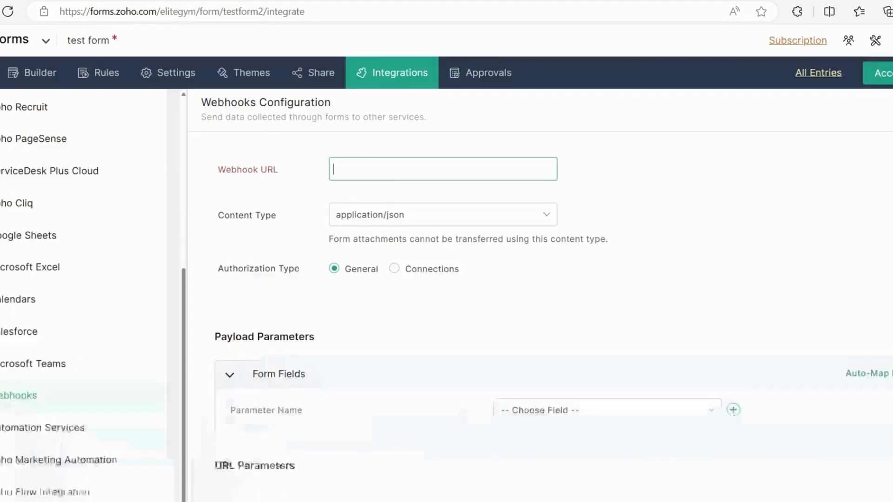
pyautogui.write('https://app.growmessage.com/api/send')
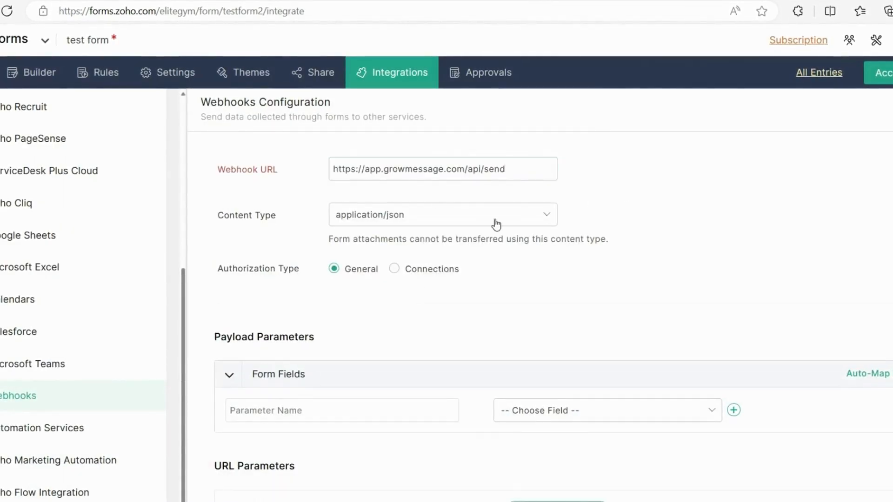
# Name the first payload parameter 'number'.
pyautogui.scroll(-1, 441, 251)
pyautogui.click(306, 357)
pyautogui.write('number')
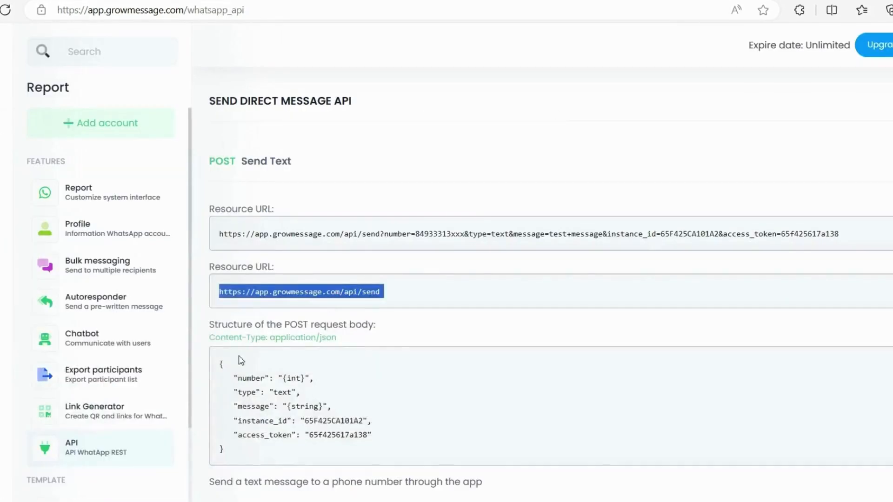
# Look up the number key in GrowMessage's sample JSON request body.
pyautogui.click(244, 390)
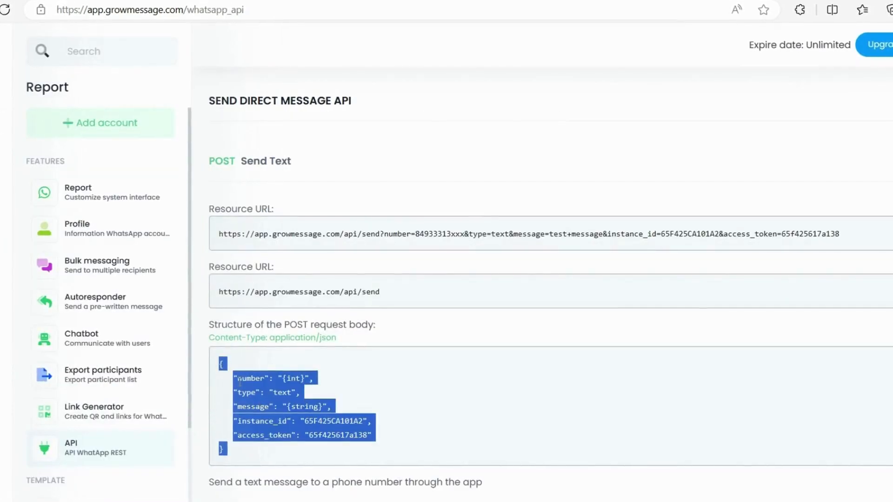
pyautogui.click(251, 380)
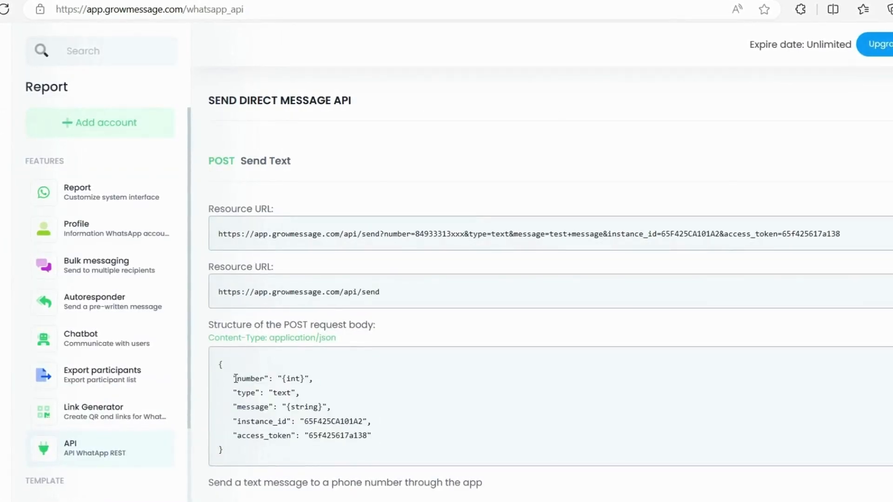
pyautogui.click(236, 378)
pyautogui.click(239, 381)
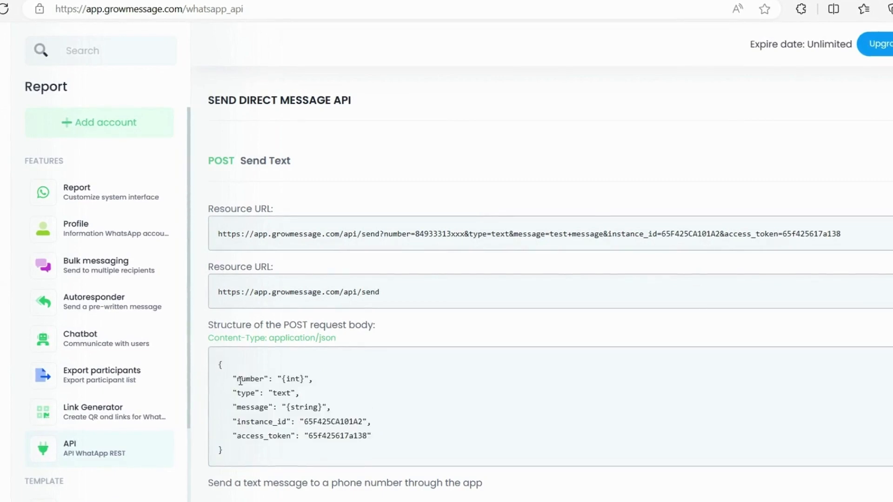
pyautogui.click(266, 380)
pyautogui.hotkey('ctrl', 'c')
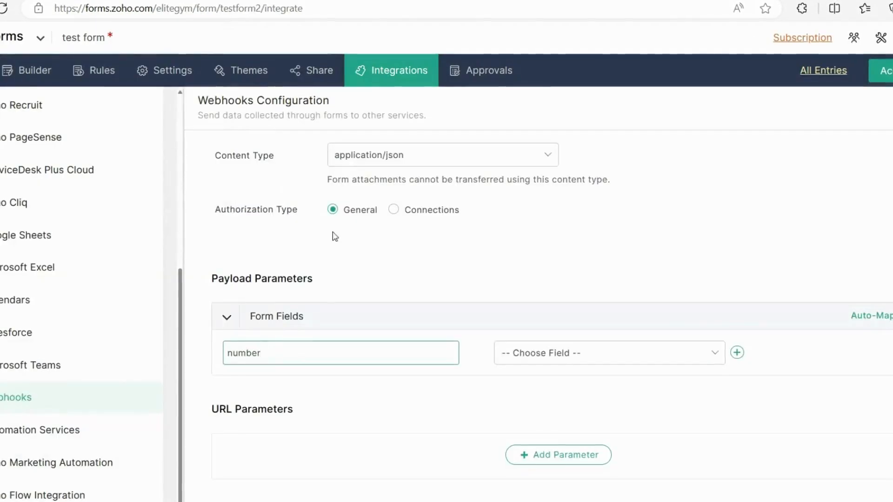
# Map 'number' to the Whatsapp number field and add a blank URL parameter row.
pyautogui.click(560, 361)
pyautogui.scroll(-1, 576, 270)
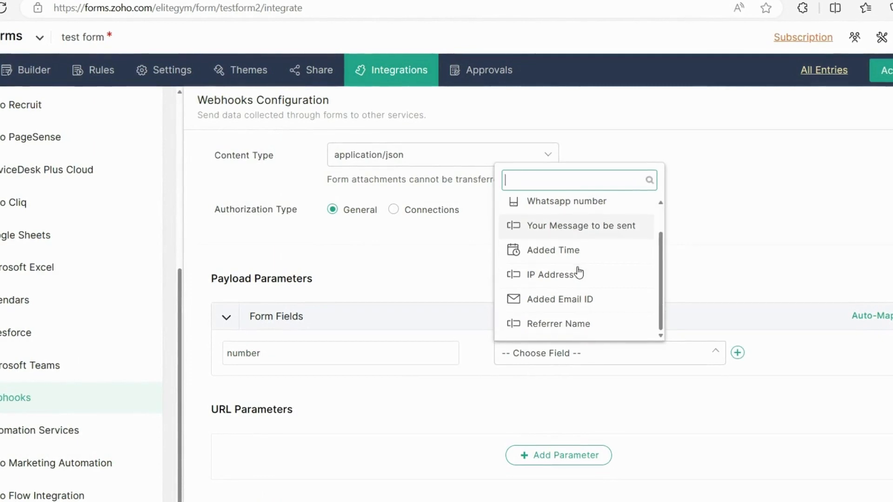
pyautogui.scroll(1, 579, 273)
pyautogui.click(567, 235)
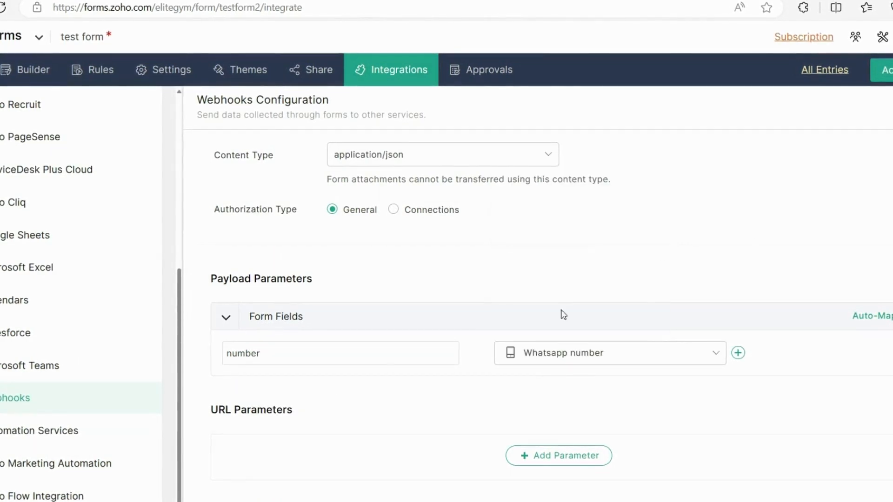
pyautogui.scroll(-1, 355, 442)
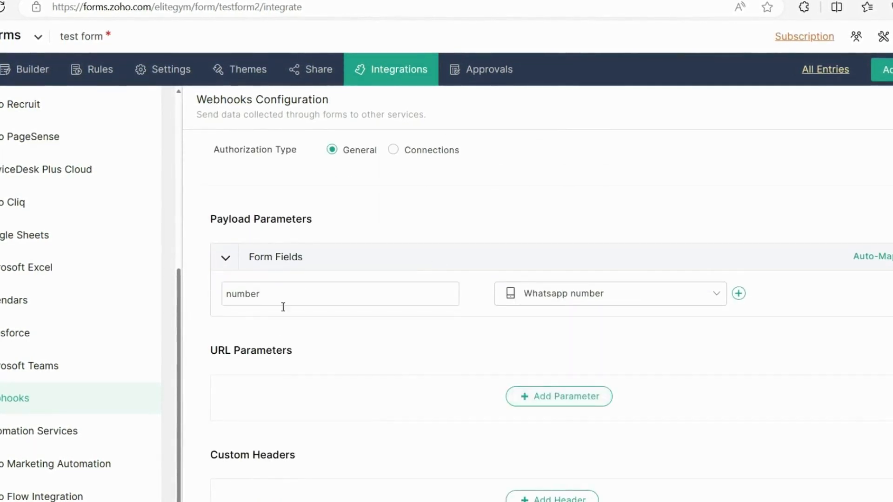
pyautogui.click(535, 399)
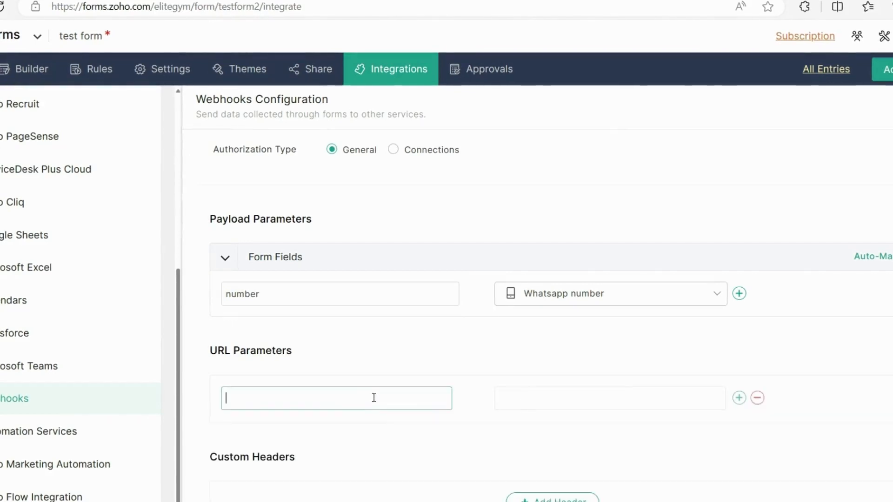
# Fill the URL parameter row as 'type' with value 'text'.
pyautogui.click(600, 1)
pyautogui.click(252, 396)
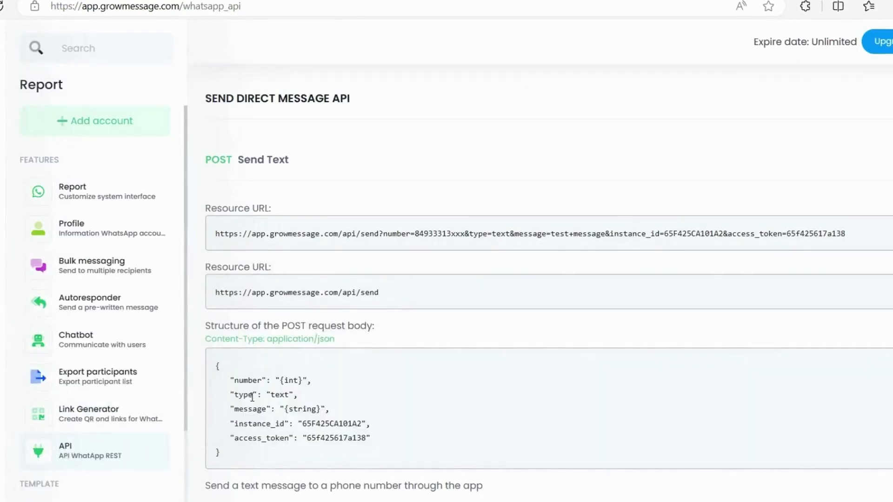
pyautogui.moveTo(233, 395); pyautogui.dragTo(250, 395)
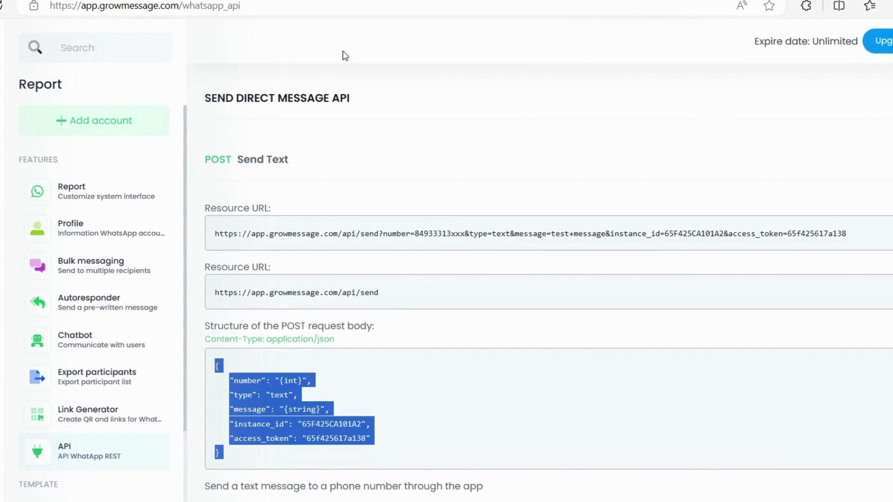
pyautogui.click(349, 0)
pyautogui.hotkey('ctrl', 'v')
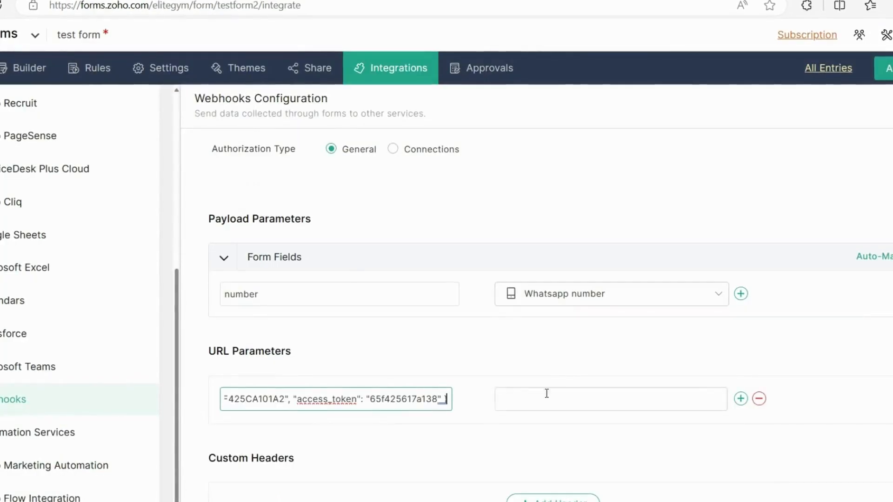
pyautogui.hotkey('ctrl', 'a')
pyautogui.write('type')
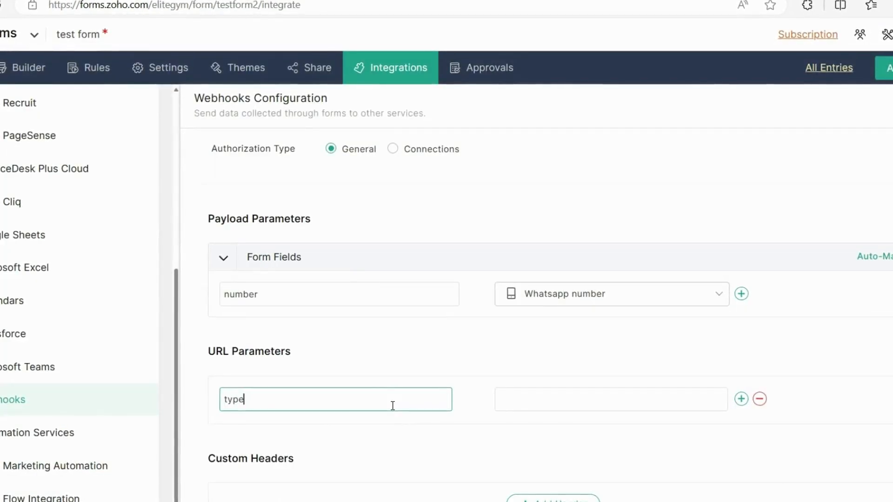
pyautogui.press('Tab')
pyautogui.write('text')
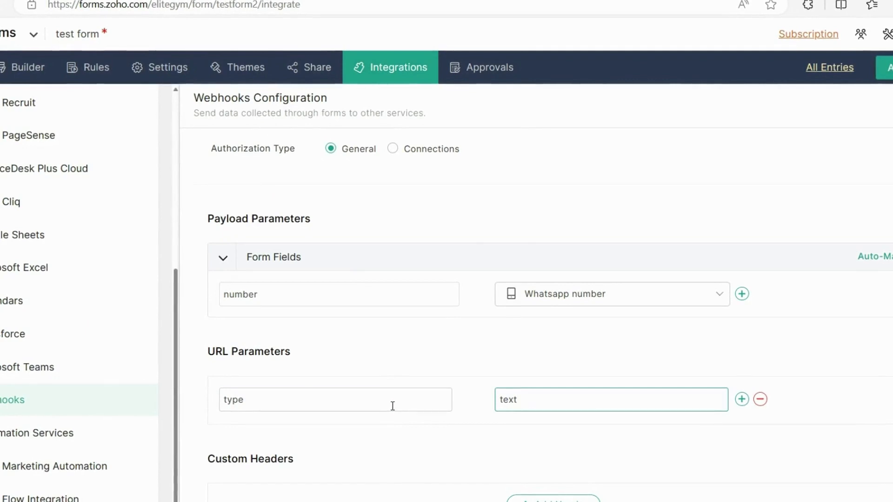
# Add another URL parameter row named instance_id.
pyautogui.click(742, 399)
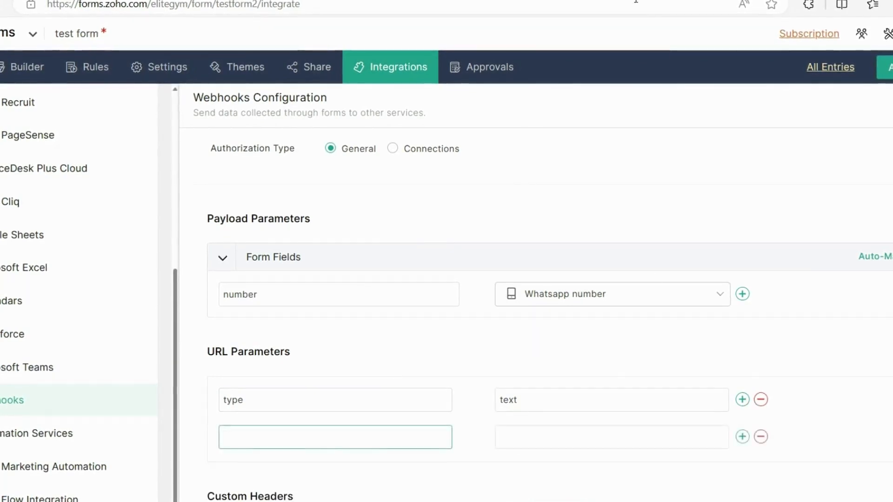
pyautogui.click(630, 0)
pyautogui.click(248, 421)
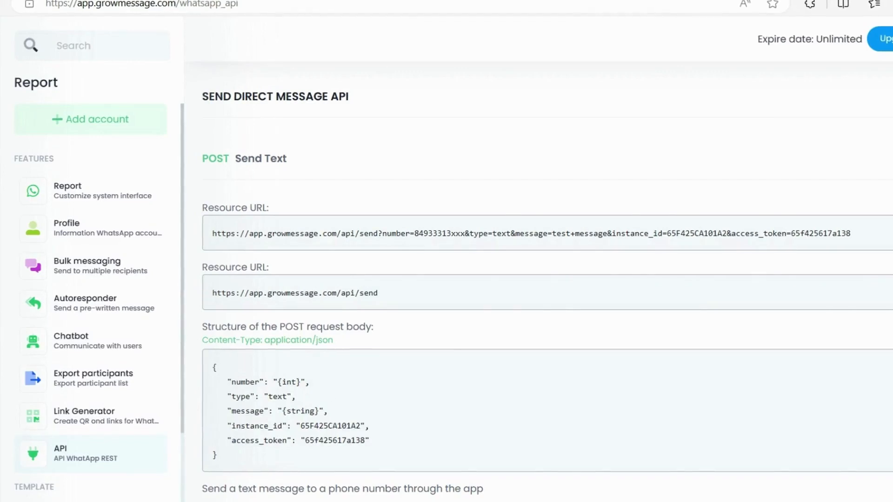
pyautogui.click(400, 0)
pyautogui.click(298, 0)
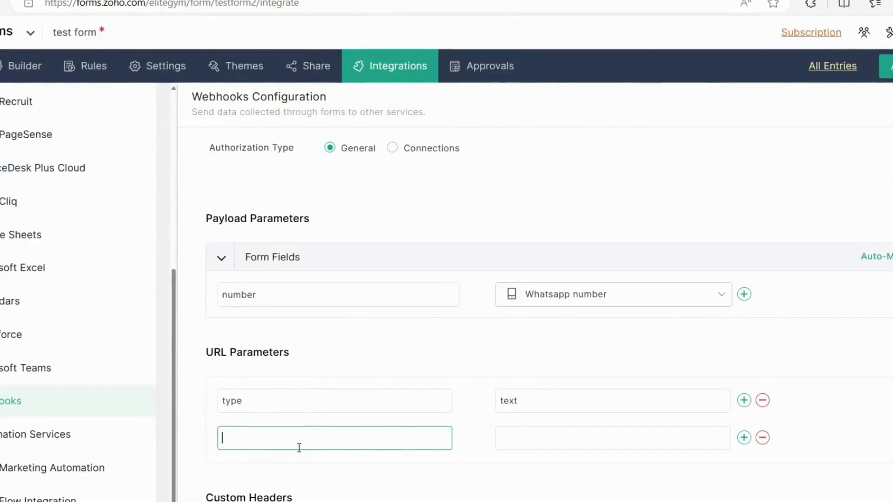
pyautogui.write('instanc')
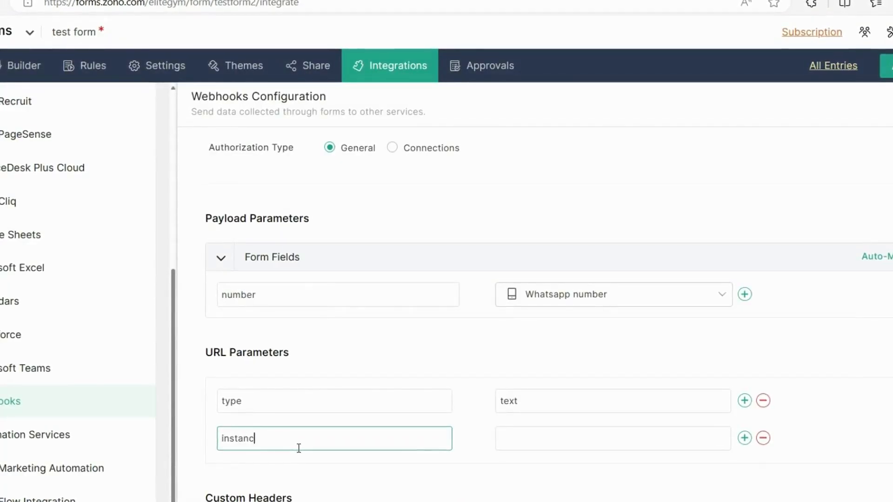
pyautogui.write('e_id')
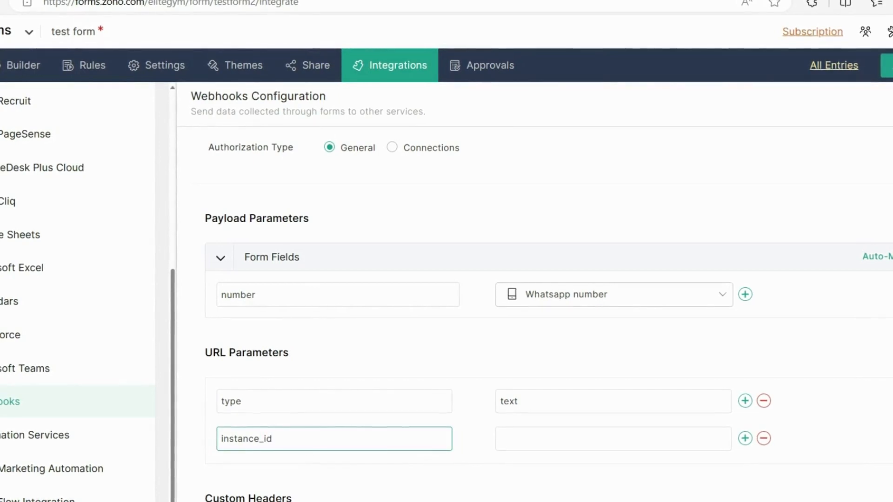
# Copy the GrowMessage instance ID and paste it as the instance_id value.
pyautogui.click(590, 0)
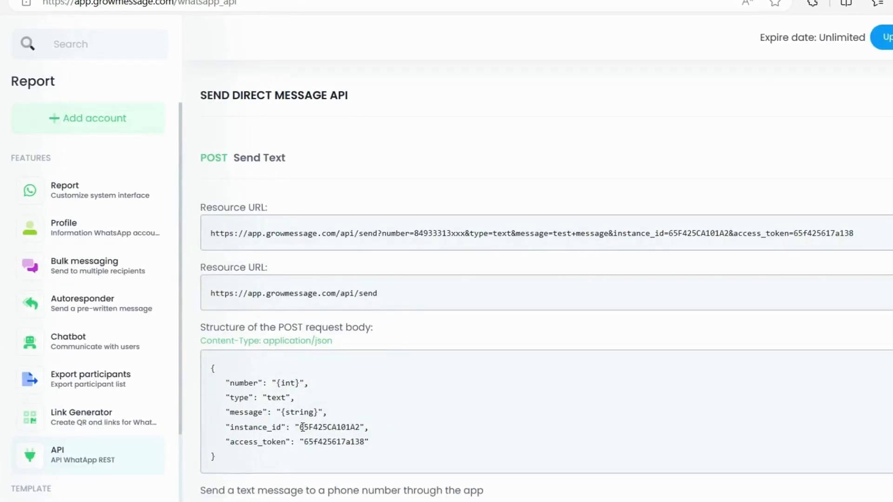
pyautogui.moveTo(302, 427); pyautogui.dragTo(342, 425)
pyautogui.tripleClick(360, 425)
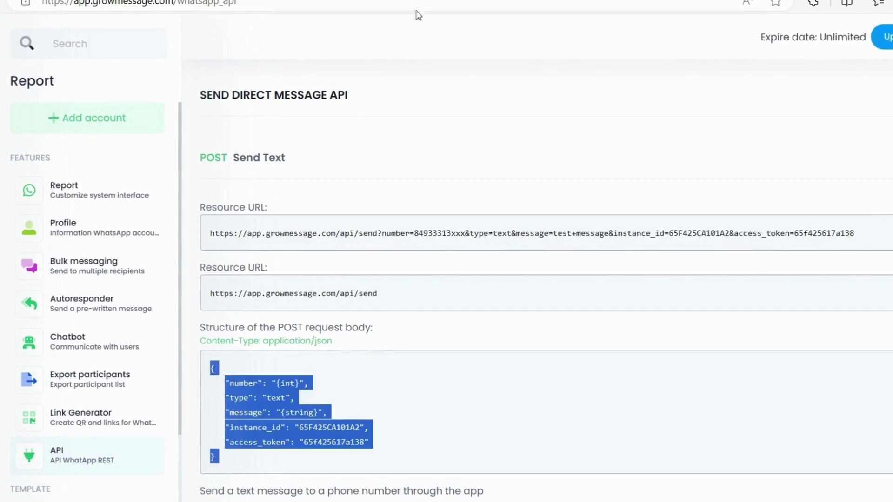
pyautogui.click(409, 0)
pyautogui.click(548, 441)
pyautogui.hotkey('ctrl', '-')
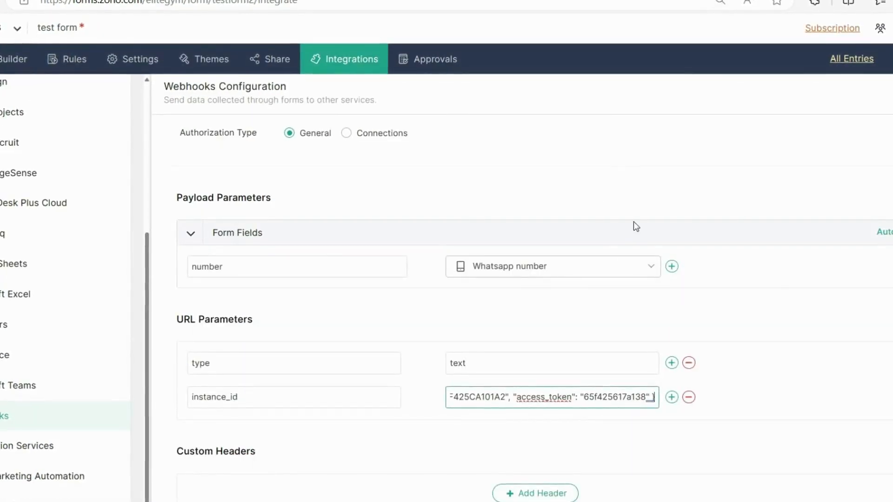
pyautogui.click(297, 0)
pyautogui.click(315, 428)
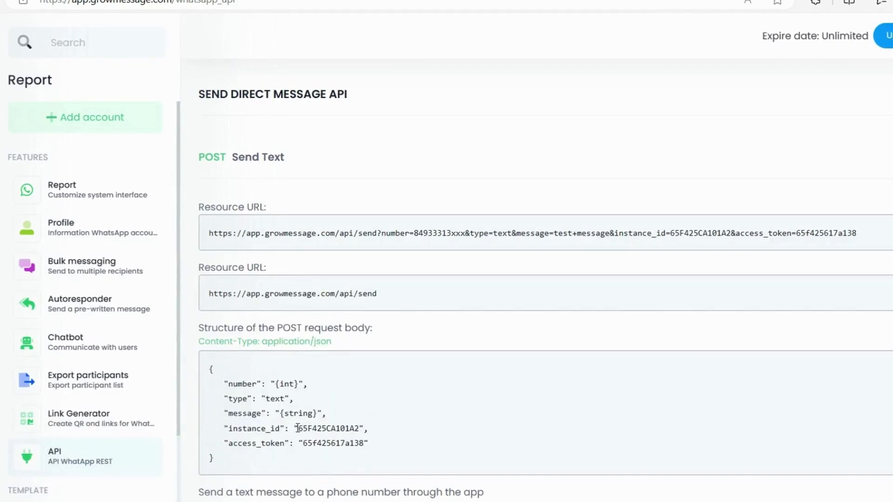
pyautogui.moveTo(300, 428); pyautogui.dragTo(358, 430)
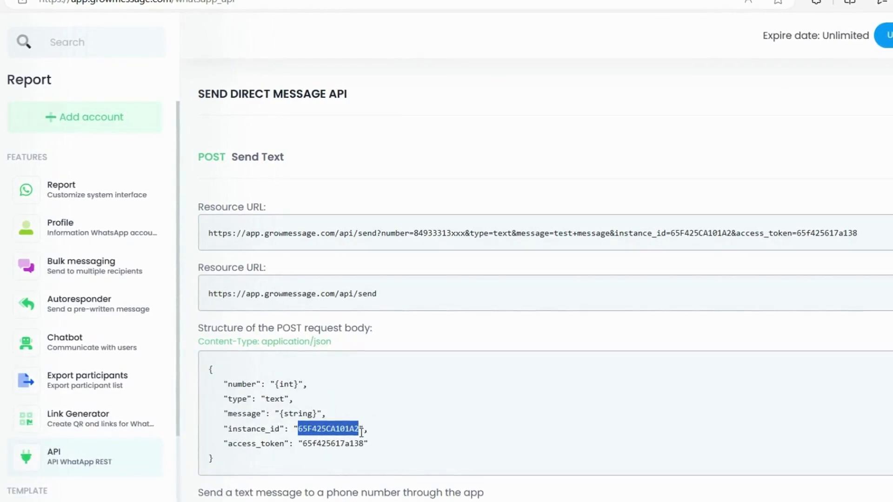
pyautogui.hotkey('ctrl', 'c')
pyautogui.hotkey('ctrl', 'Tab')
pyautogui.click(542, 399)
pyautogui.hotkey('ctrl', 'a')
pyautogui.hotkey('ctrl', 'v')
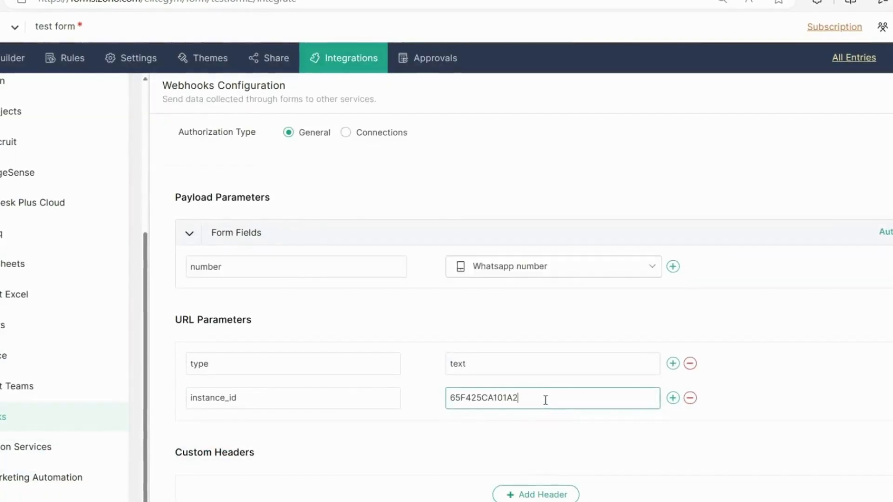
# Add a third URL parameter row named access_token, copied from the API docs.
pyautogui.click(675, 399)
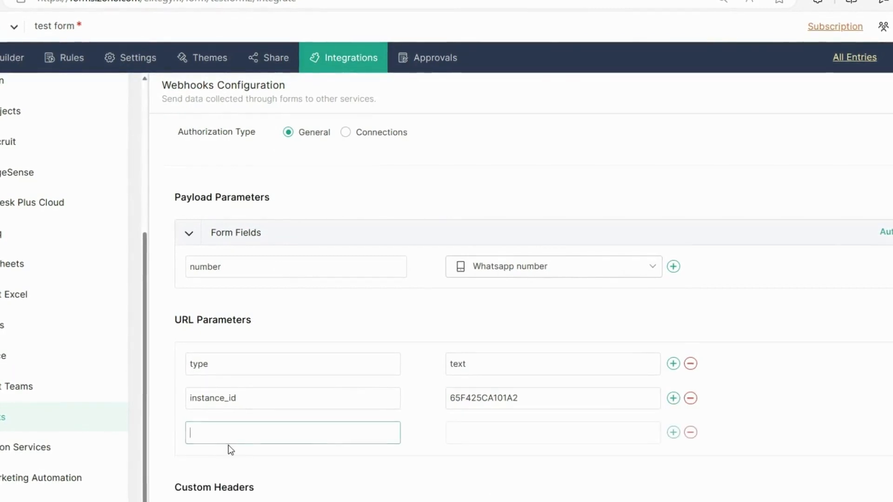
pyautogui.click(547, 1)
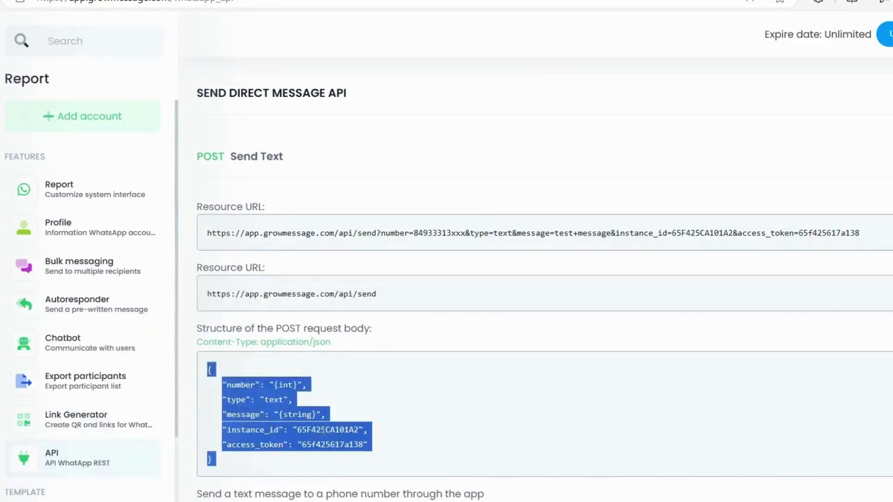
pyautogui.click(225, 447)
pyautogui.moveTo(228, 446); pyautogui.dragTo(258, 445)
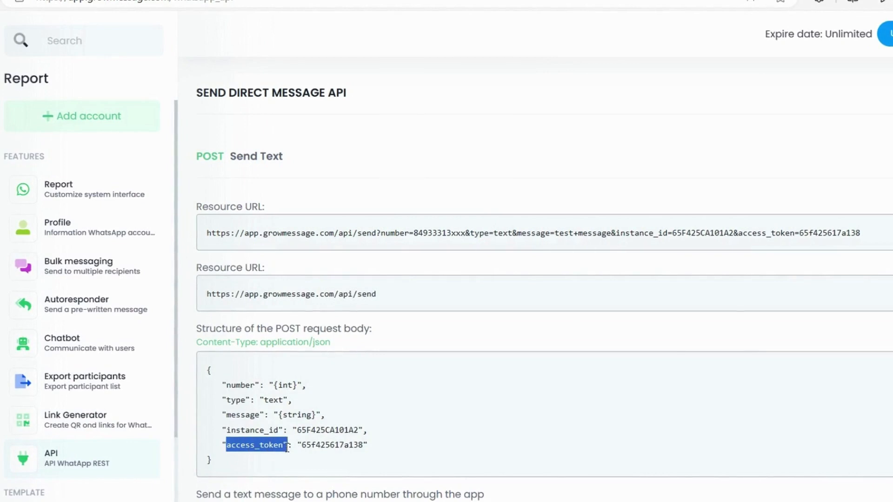
pyautogui.hotkey('ctrl', 'c')
pyautogui.click(430, 0)
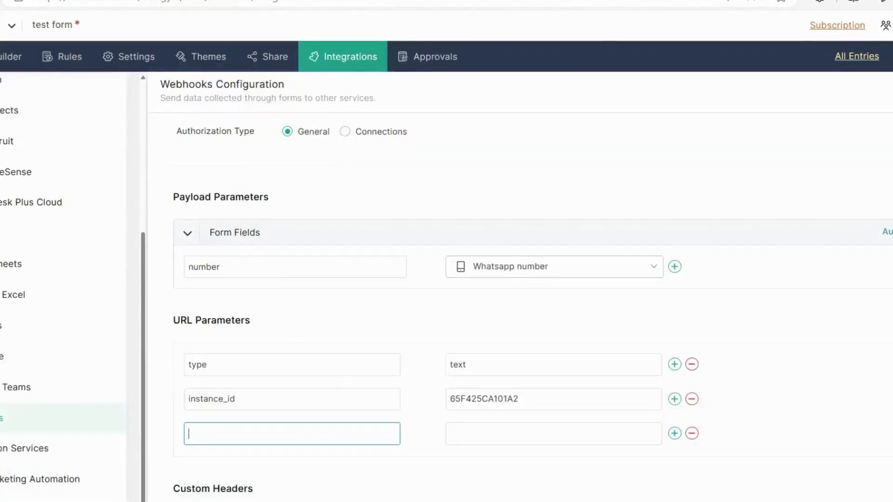
pyautogui.hotkey('ctrl', 'v')
# Select the access token value in GrowMessage's sample request for the access_token row.
pyautogui.click(548, 1)
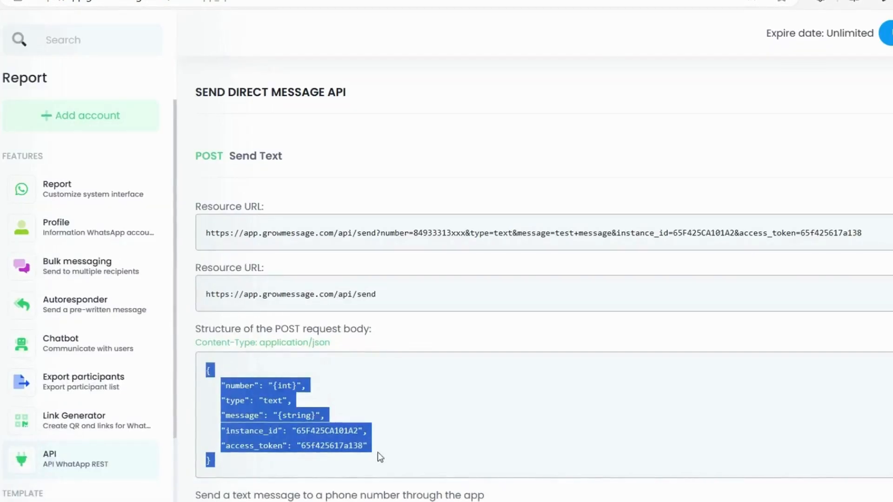
pyautogui.click(359, 450)
pyautogui.click(313, 455)
pyautogui.click(300, 445)
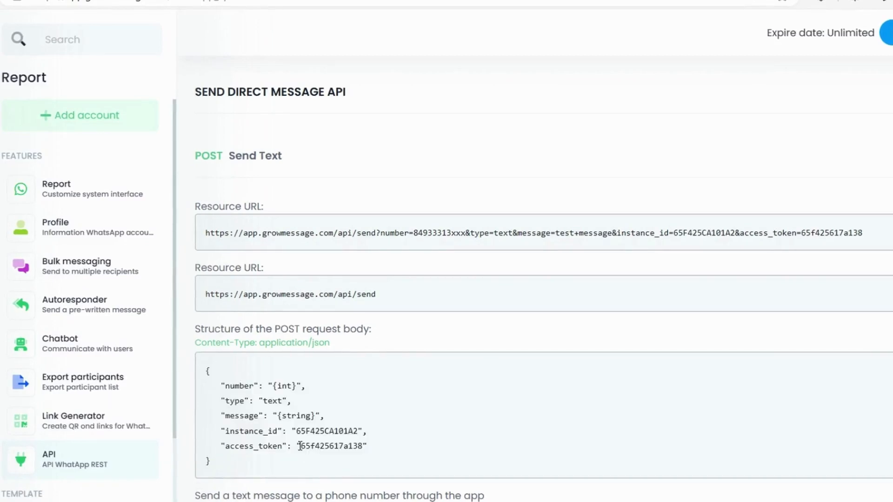
pyautogui.moveTo(301, 446); pyautogui.dragTo(359, 449)
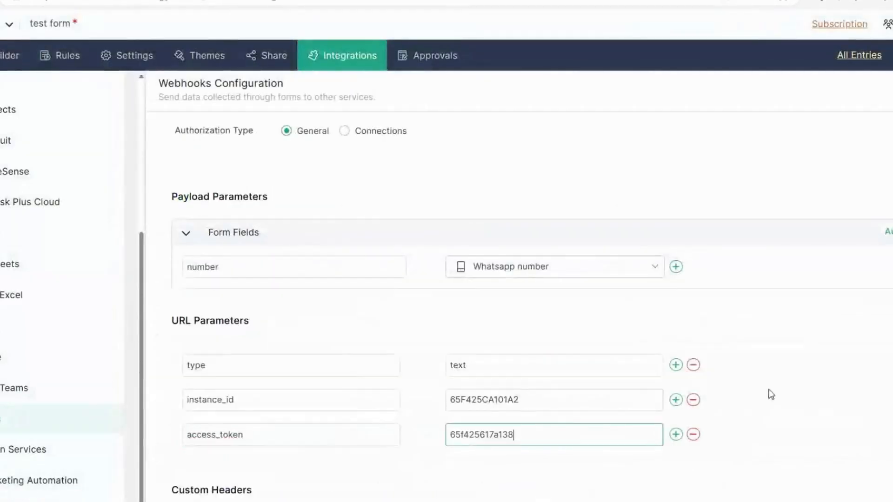
pyautogui.click(807, 407)
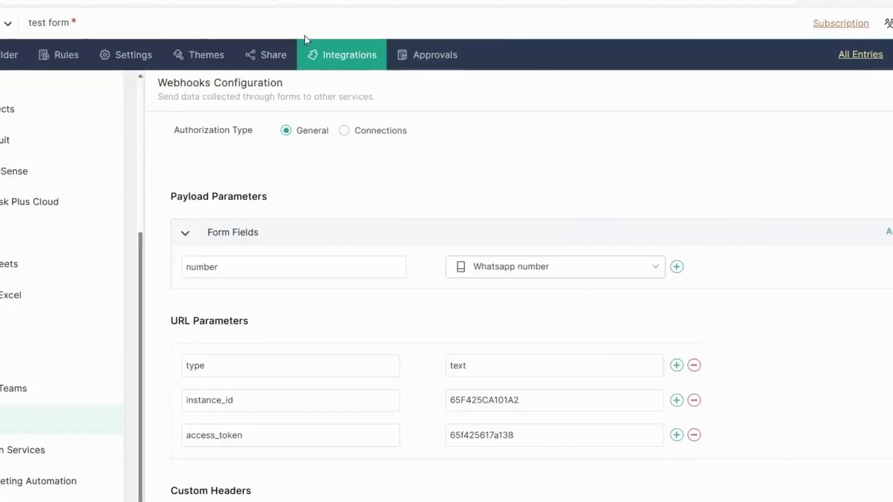
# Add a webhook payload row named 'message' mapped to the 'Your Message to be sent' field.
pyautogui.scroll(-2, 564, 253)
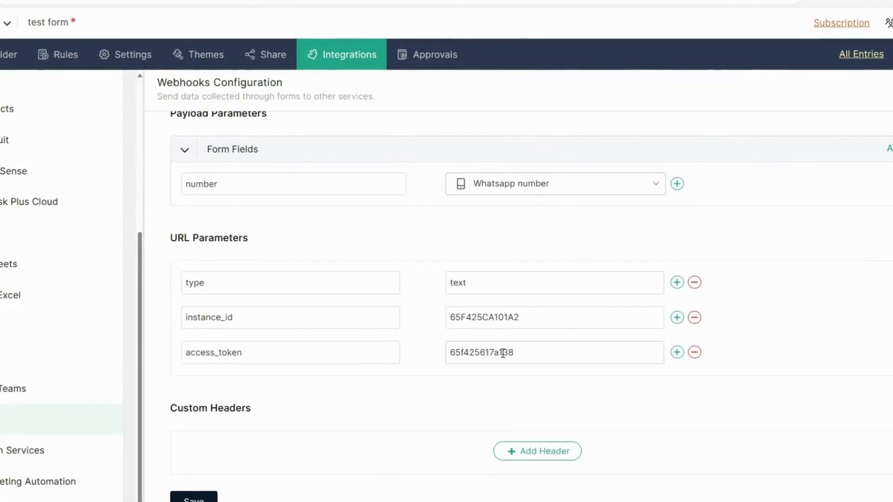
pyautogui.scroll(3, 605, 334)
pyautogui.click(678, 313)
pyautogui.click(201, 348)
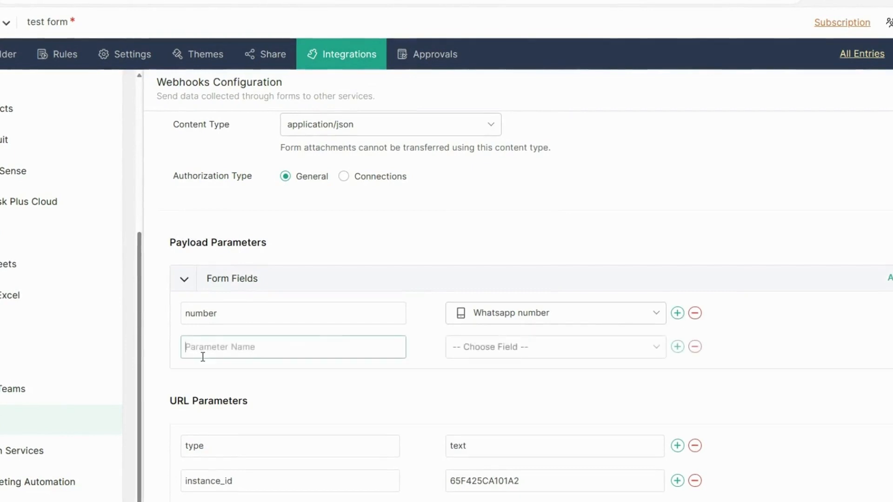
pyautogui.write('mess')
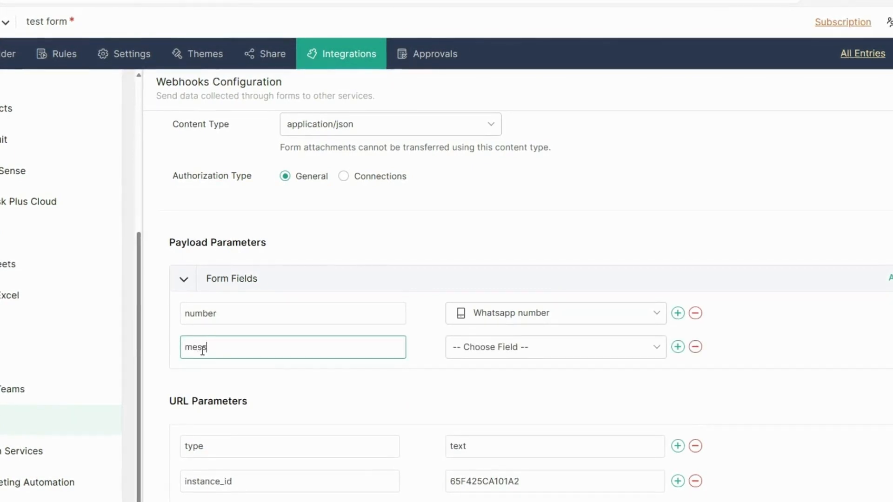
pyautogui.write('age')
pyautogui.click(498, 346)
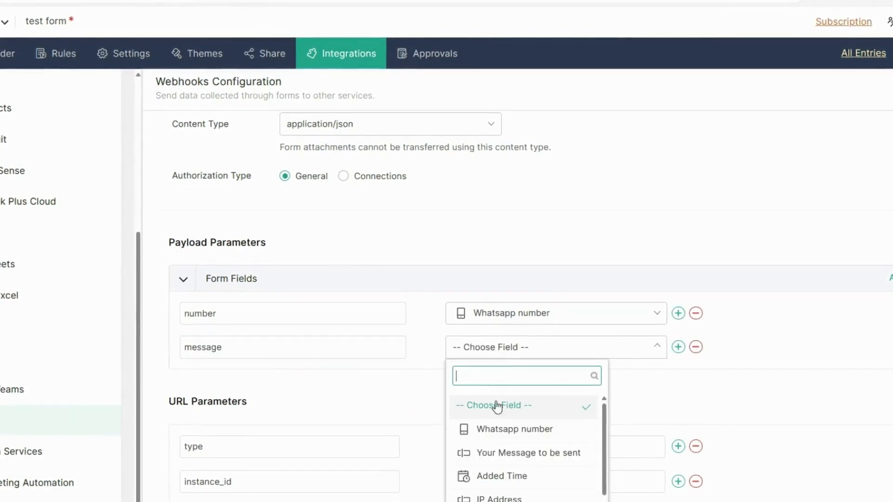
pyautogui.click(514, 459)
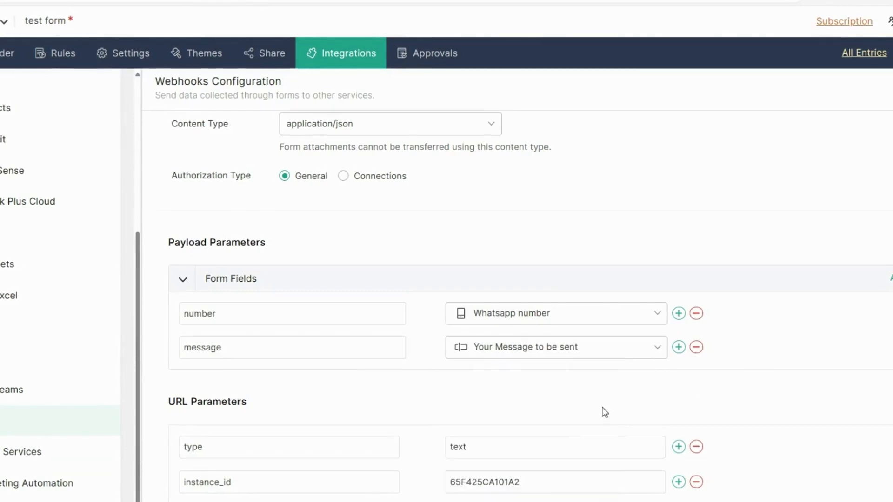
pyautogui.scroll(-4, 730, 384)
pyautogui.scroll(4, 370, 428)
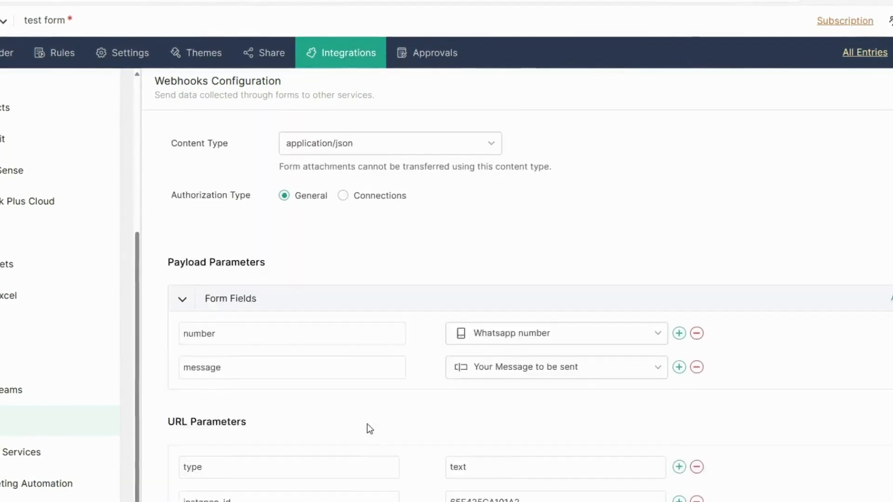
pyautogui.scroll(-5, 367, 425)
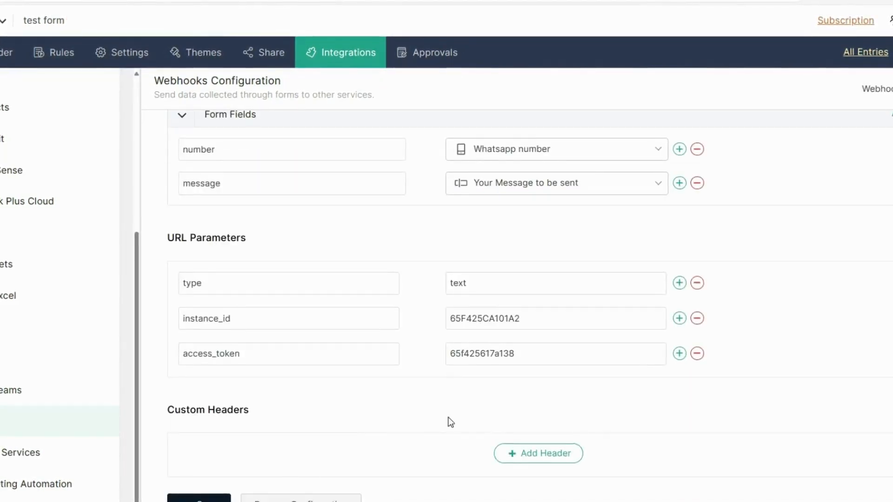
pyautogui.scroll(5, 486, 419)
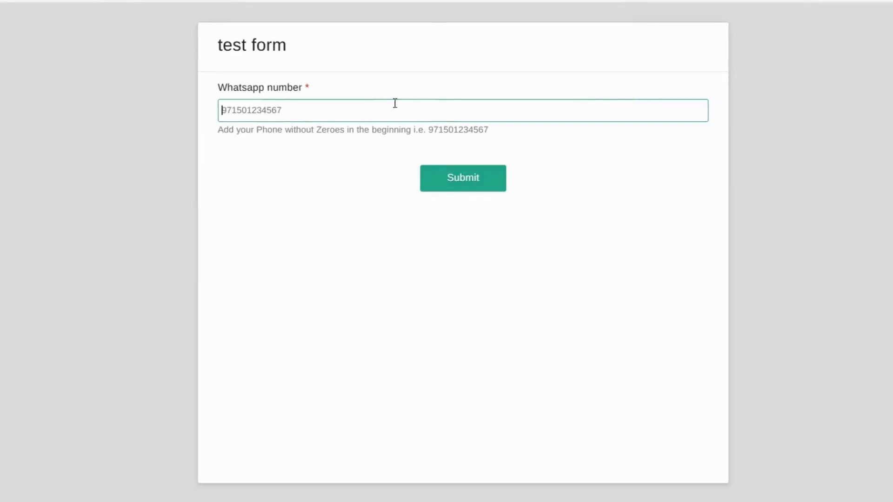
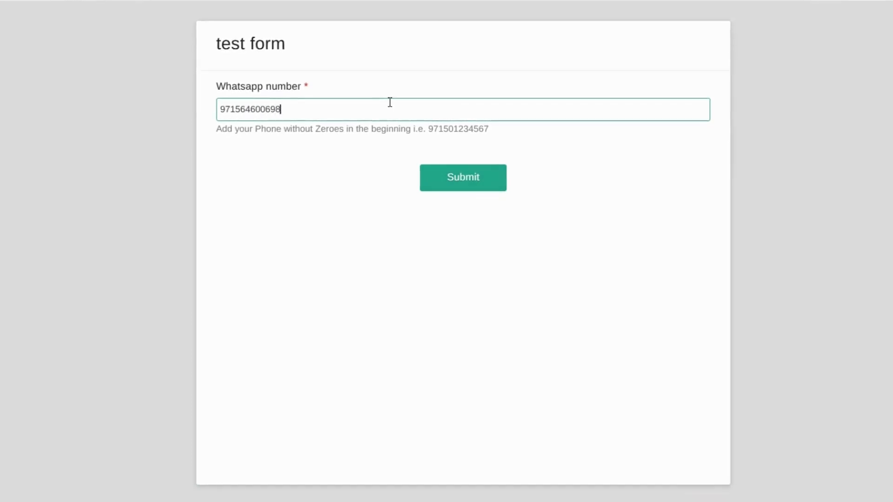
# Fill in the Whatsapp number field with a test phone number and submit the form.
pyautogui.click(467, 190)
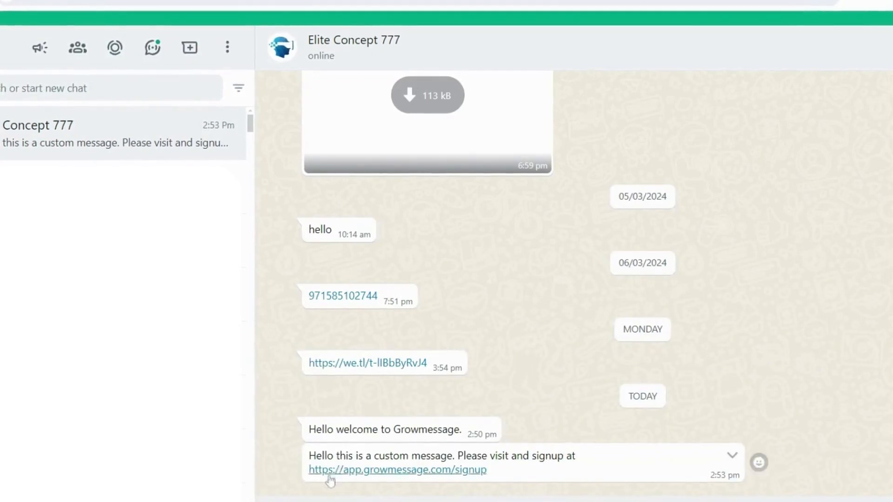
pyautogui.moveTo(315, 457); pyautogui.dragTo(545, 469)
pyautogui.click(852, 330)
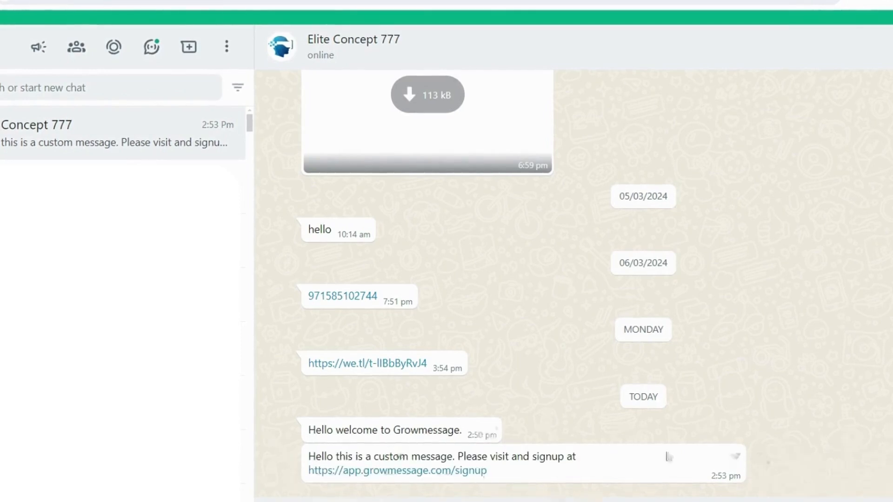